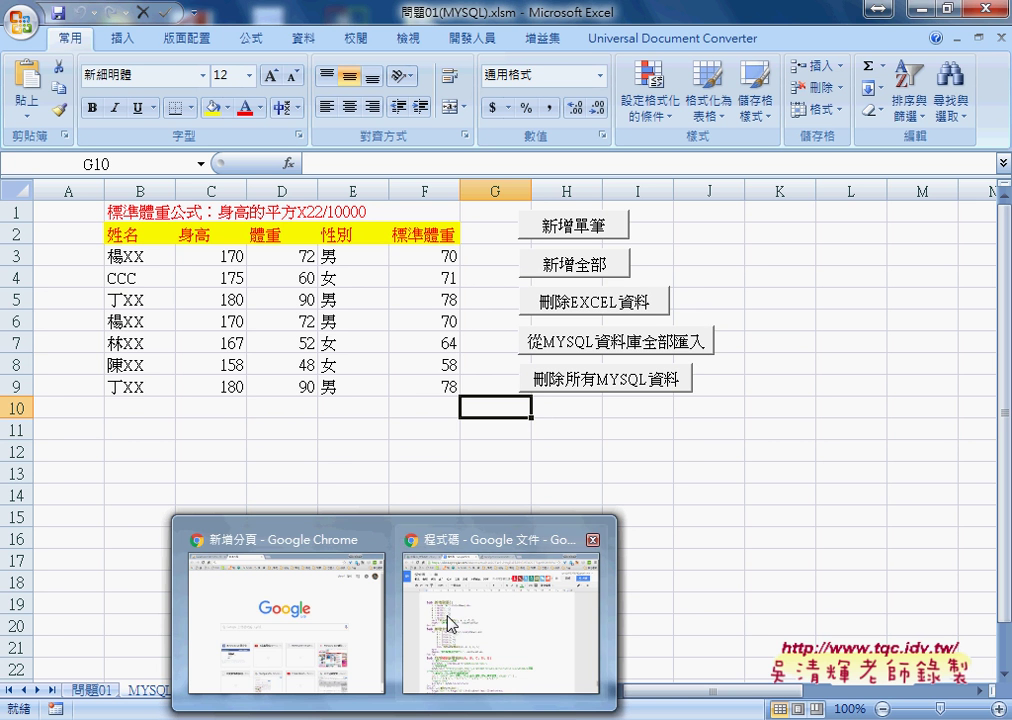
Step: Dismiss the window preview, the quick-access customization list and Excel help to return to the sheet
{"action": "left_click", "coordinate": [636, 452]}
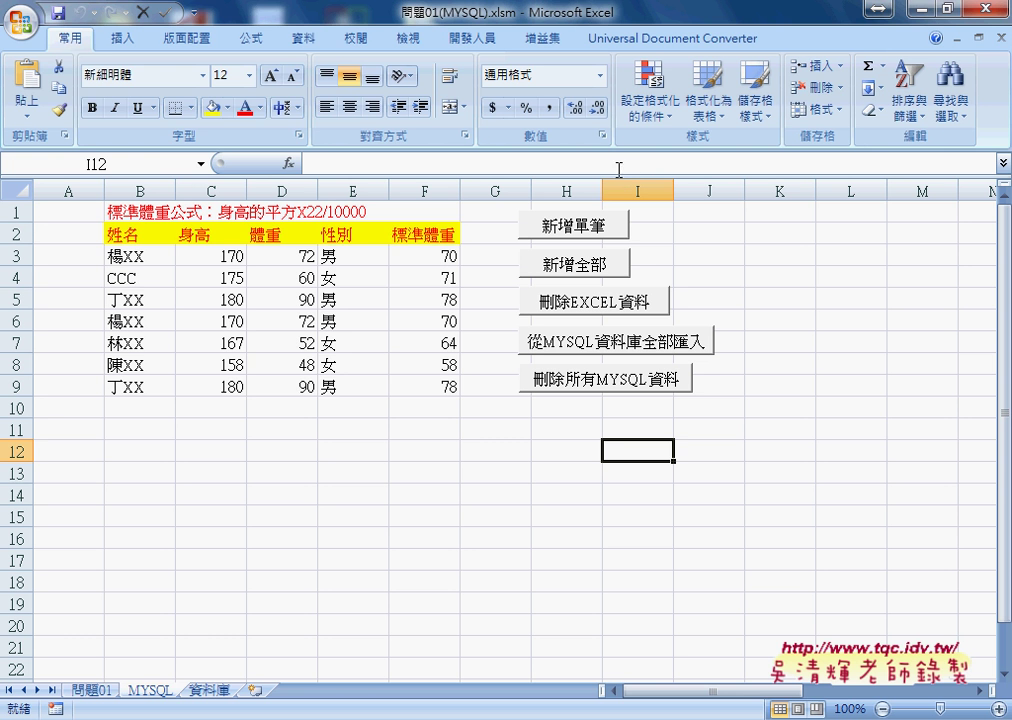
{"action": "left_click", "coordinate": [197, 14]}
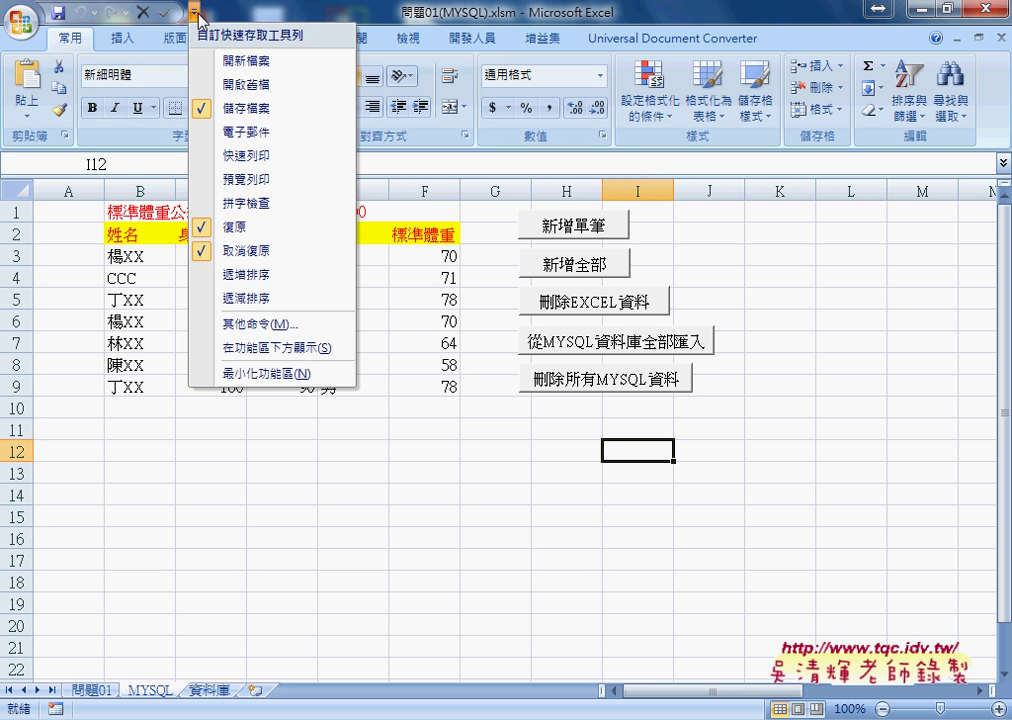
{"action": "left_click", "coordinate": [508, 540]}
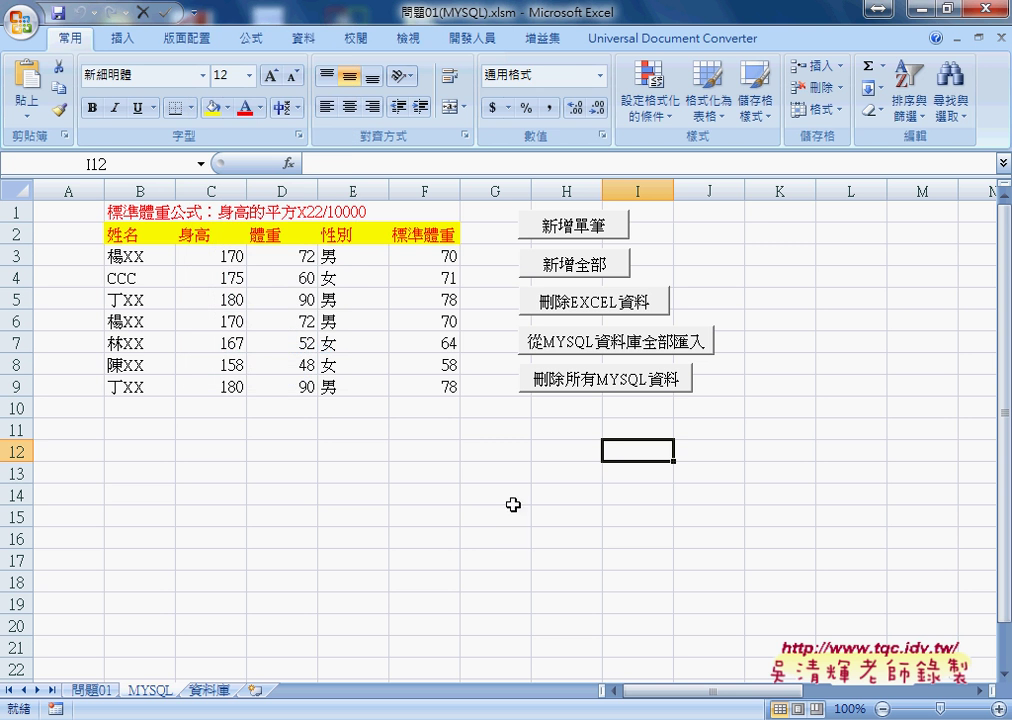
{"action": "left_click", "coordinate": [935, 42]}
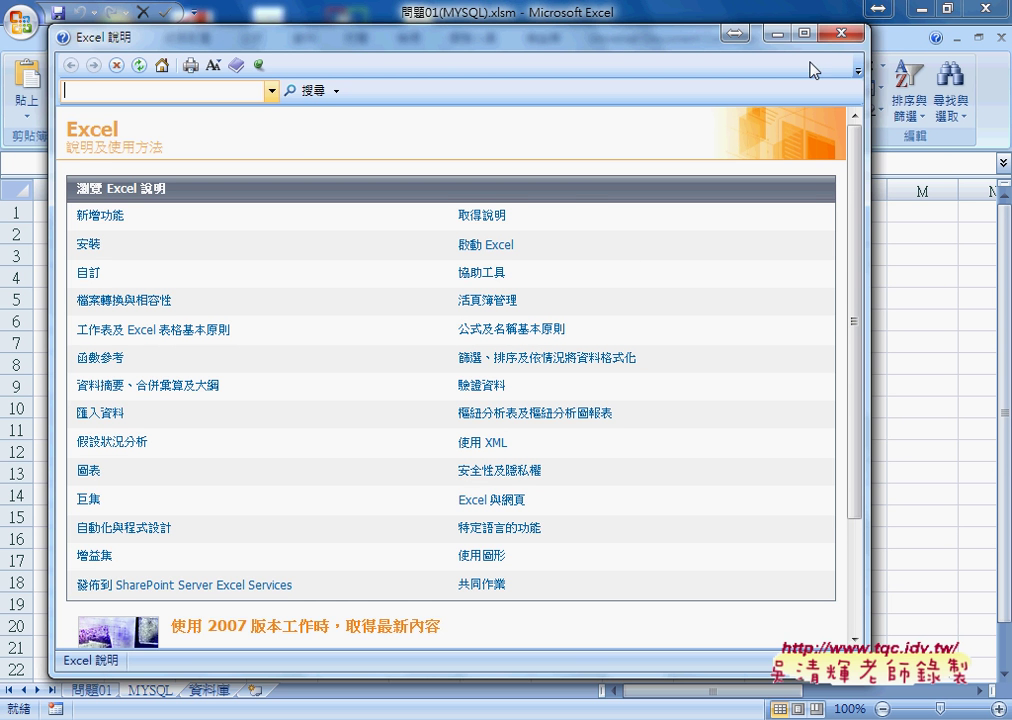
{"action": "left_click", "coordinate": [841, 33]}
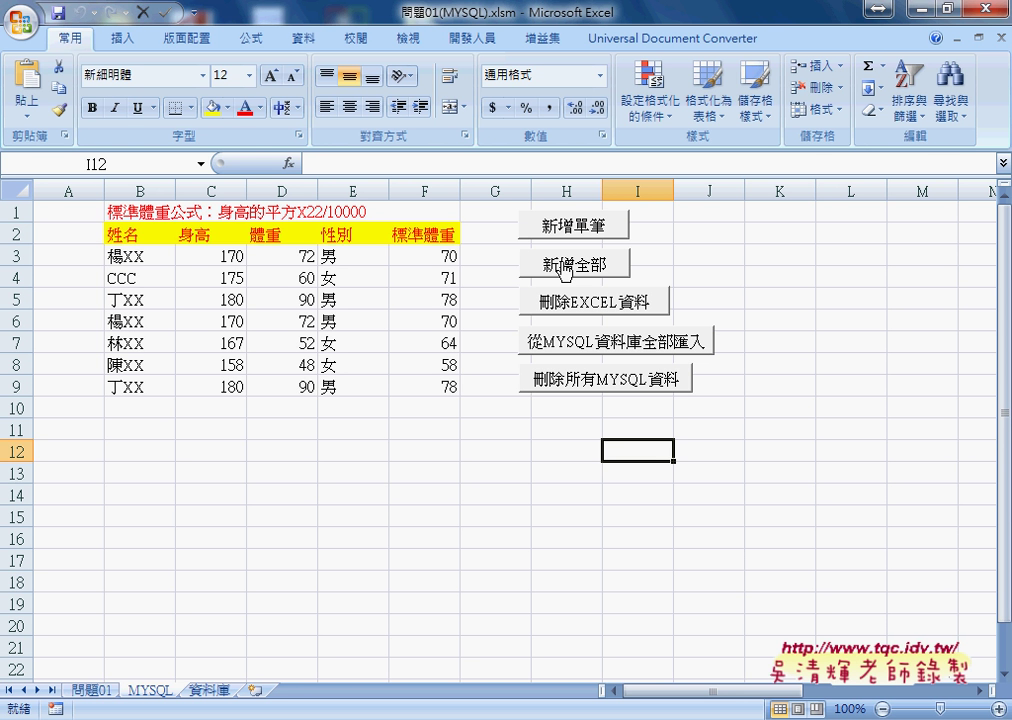
Step: Run 新增單筆, 新增全部, 刪除EXCEL資料, then 從MYSQL資料庫全部匯入 to refill rows 3–17
{"action": "left_click", "coordinate": [573, 229]}
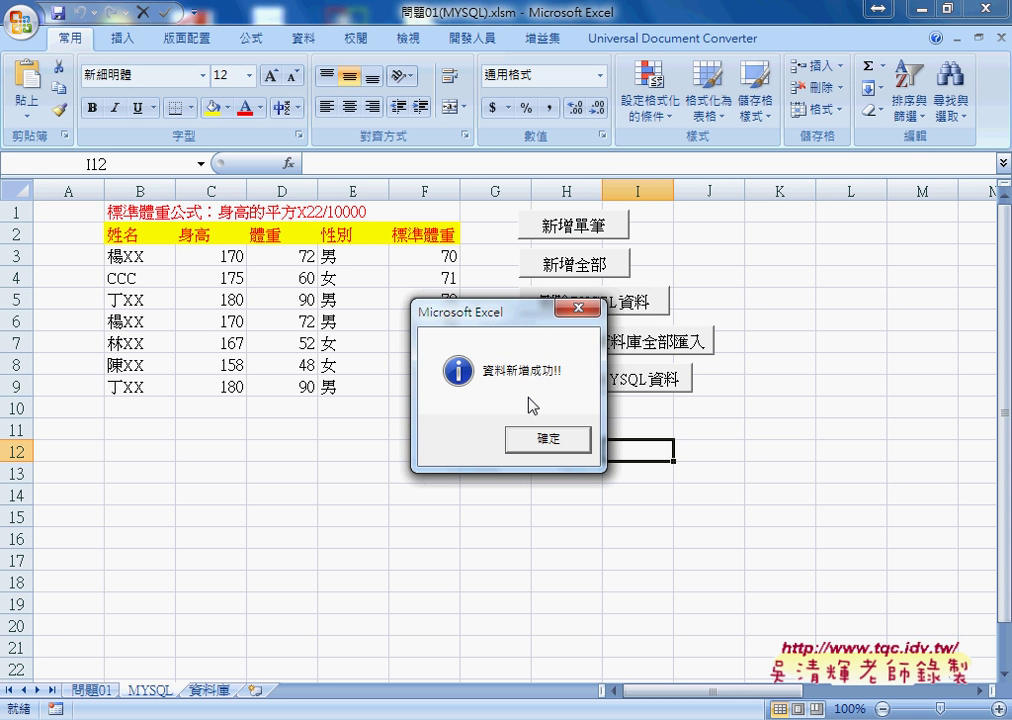
{"action": "left_click", "coordinate": [548, 439]}
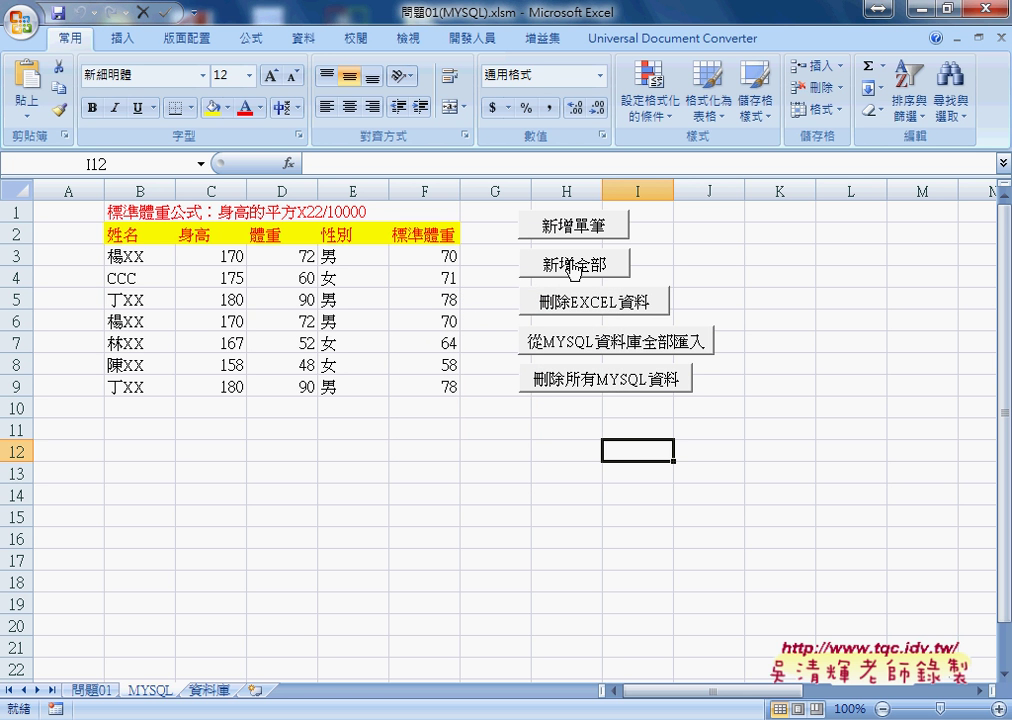
{"action": "left_click", "coordinate": [573, 266]}
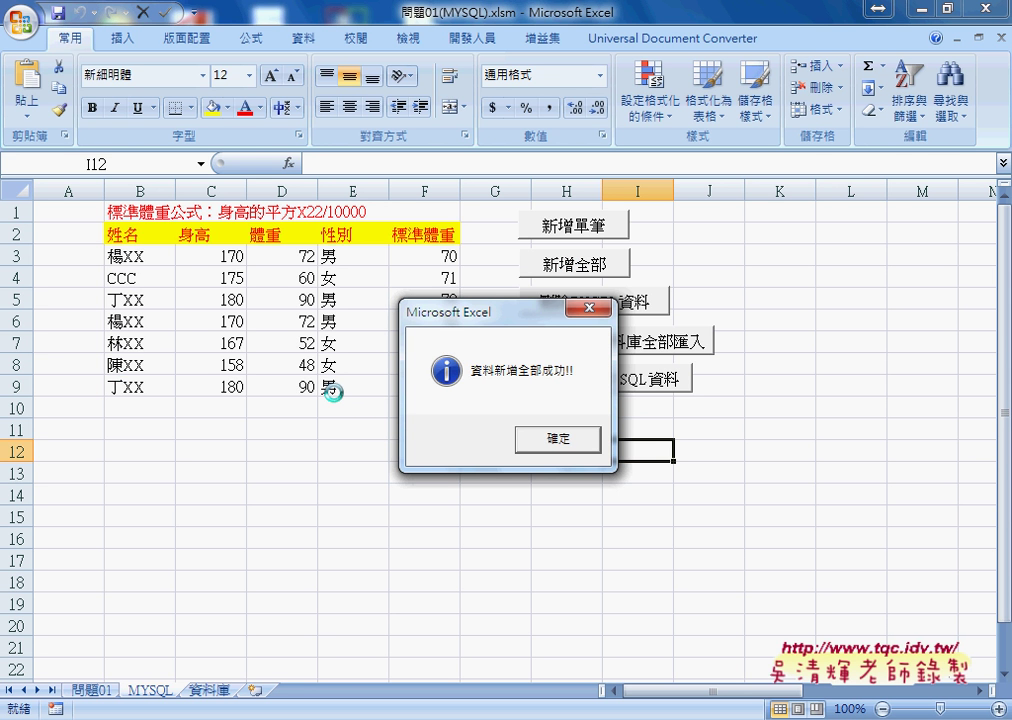
{"action": "left_click", "coordinate": [547, 437]}
{"action": "left_click", "coordinate": [587, 308]}
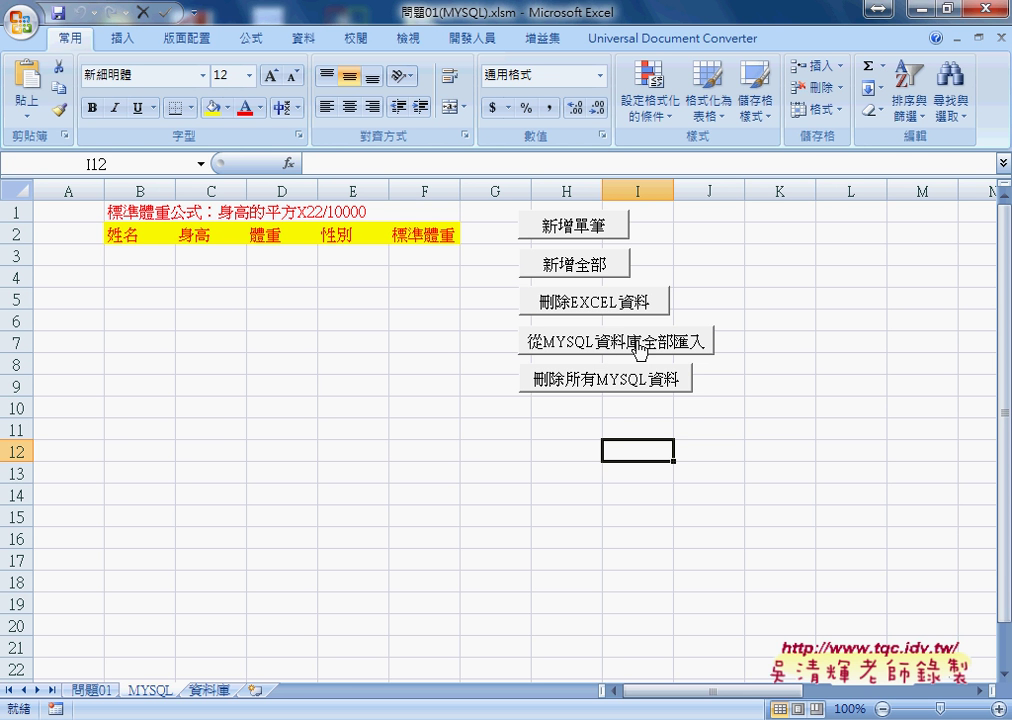
{"action": "left_click", "coordinate": [639, 345]}
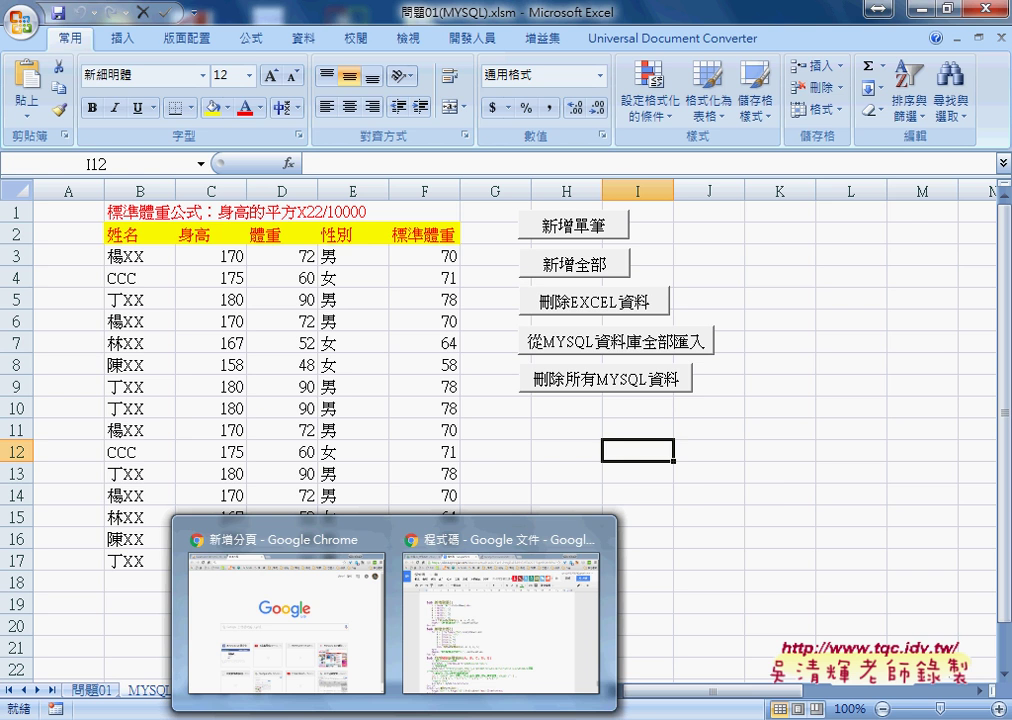
Step: Switch to Chrome's phpMyAdmin page and reload the 問題1 table's contents
{"action": "left_click", "coordinate": [334, 624]}
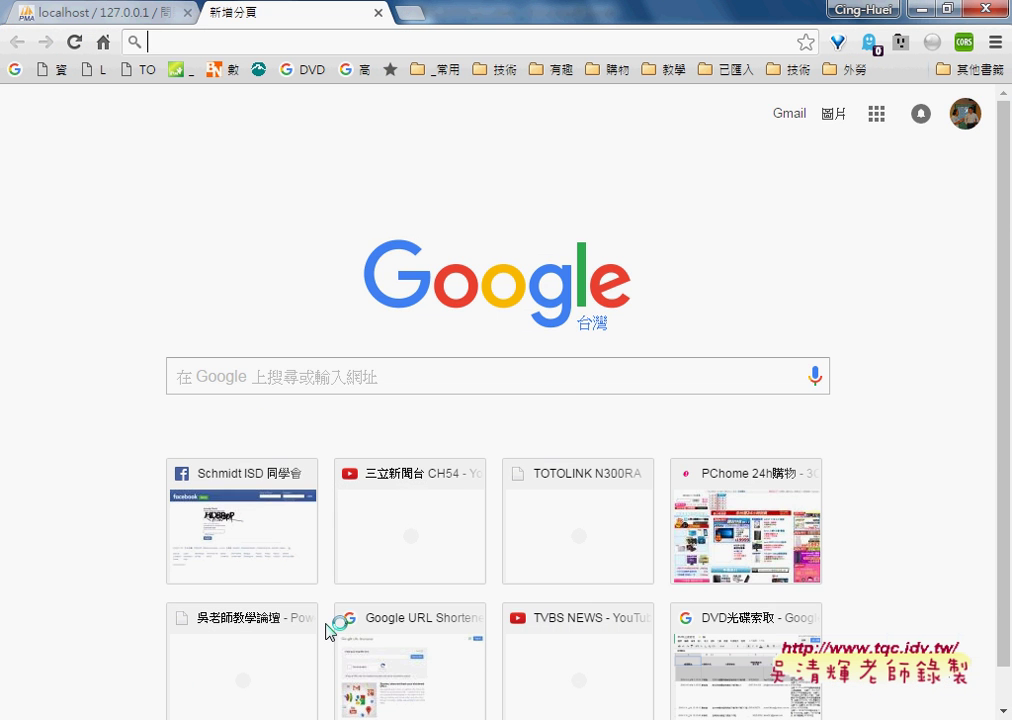
{"action": "left_click", "coordinate": [131, 10]}
{"action": "left_click", "coordinate": [74, 42]}
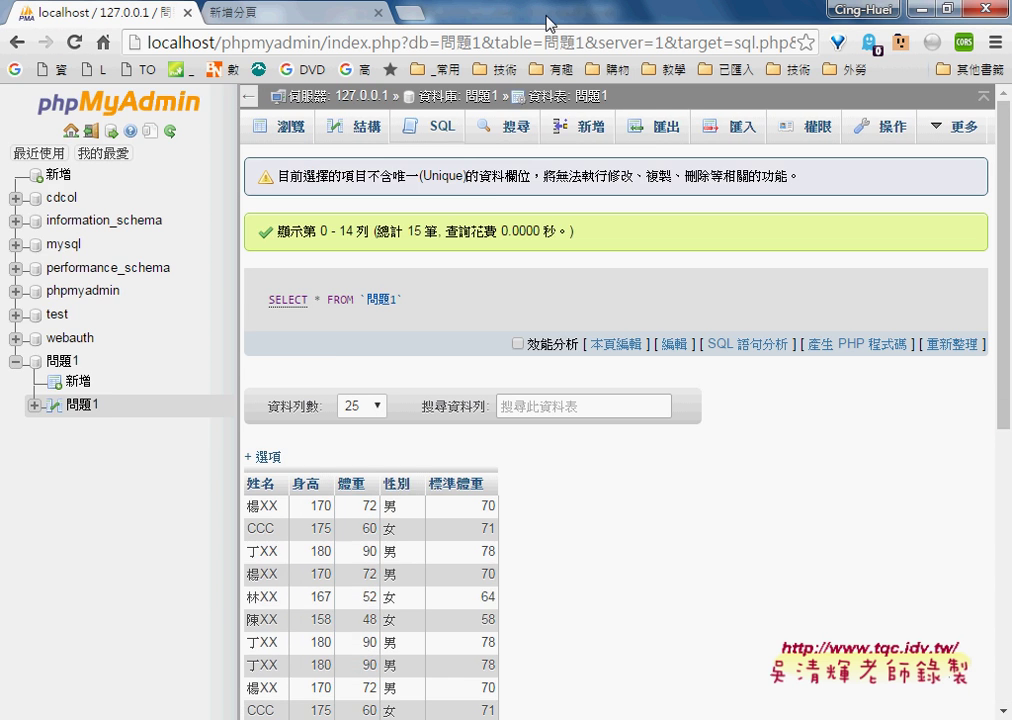
Step: Resize and move the browser beside Excel so all 15 table rows are visible
{"action": "double_click", "coordinate": [549, 18]}
{"action": "left_click_drag", "start_coordinate": [433, 76], "coordinate": [511, 19]}
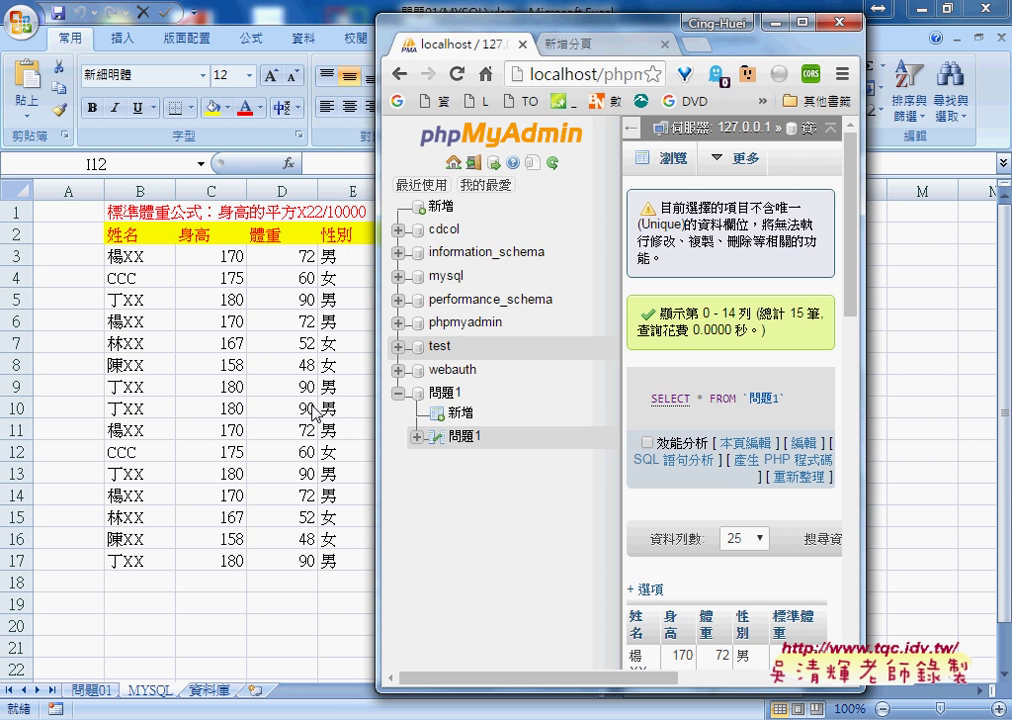
{"action": "scroll", "coordinate": [650, 430], "scroll_direction": "down", "scroll_amount": 7}
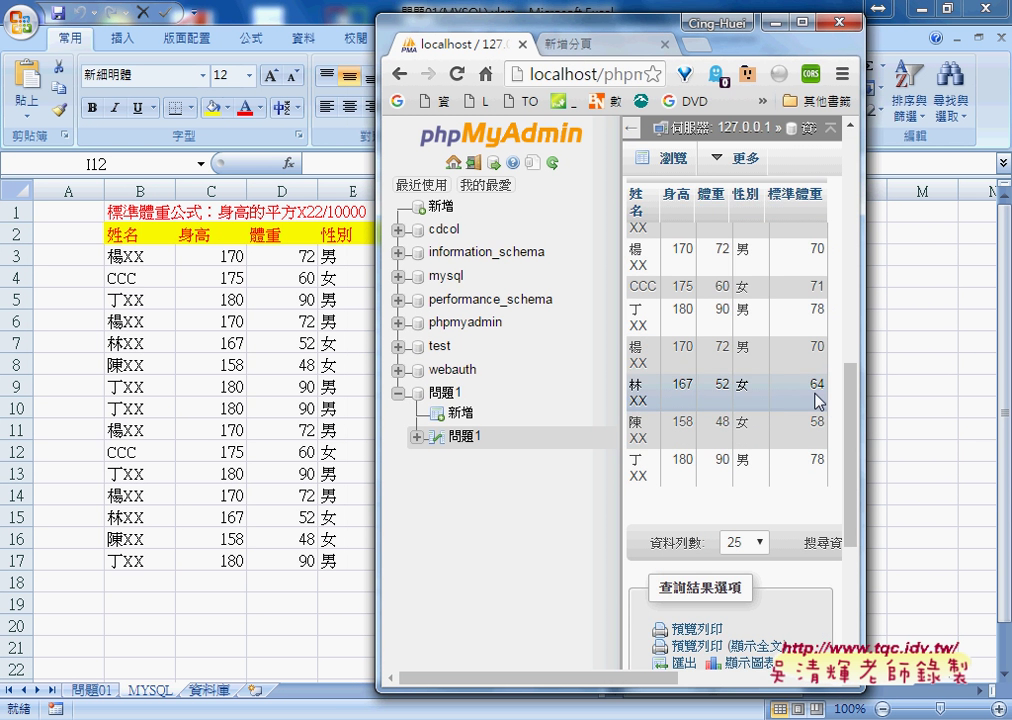
{"action": "left_click_drag", "start_coordinate": [861, 386], "coordinate": [1000, 388]}
{"action": "scroll", "coordinate": [926, 390], "scroll_direction": "up", "scroll_amount": 3}
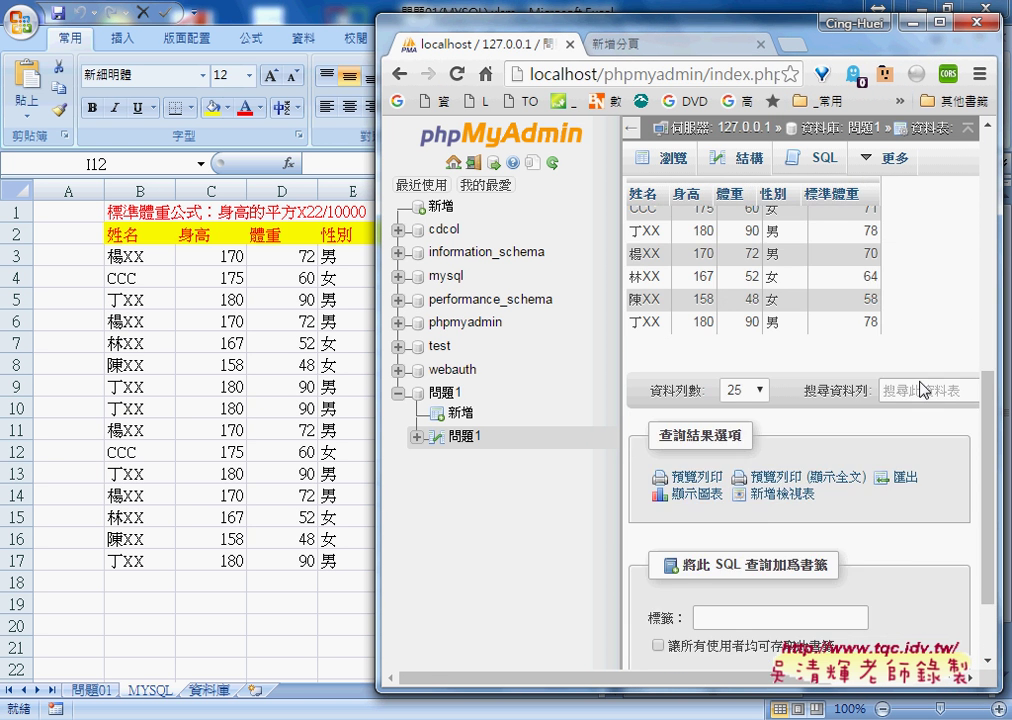
{"action": "scroll", "coordinate": [921, 388], "scroll_direction": "up", "scroll_amount": 2}
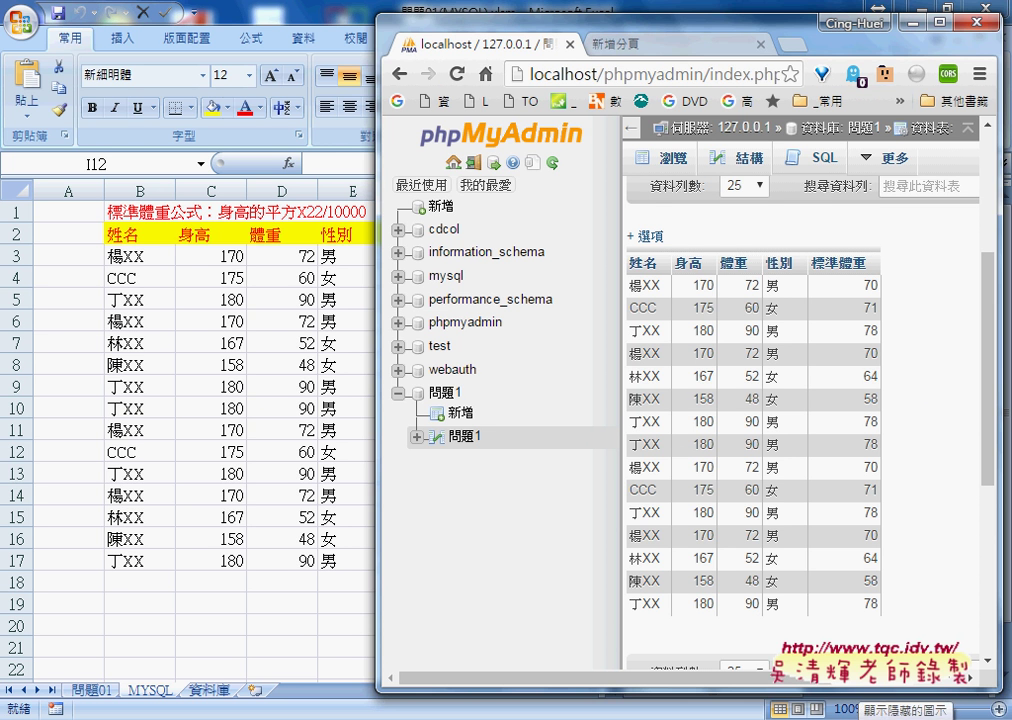
Step: Read 區域連線's IPv4 address 192.168.2.228 in Network and Sharing Center, then close its windows
{"action": "right_click", "coordinate": [818, 715]}
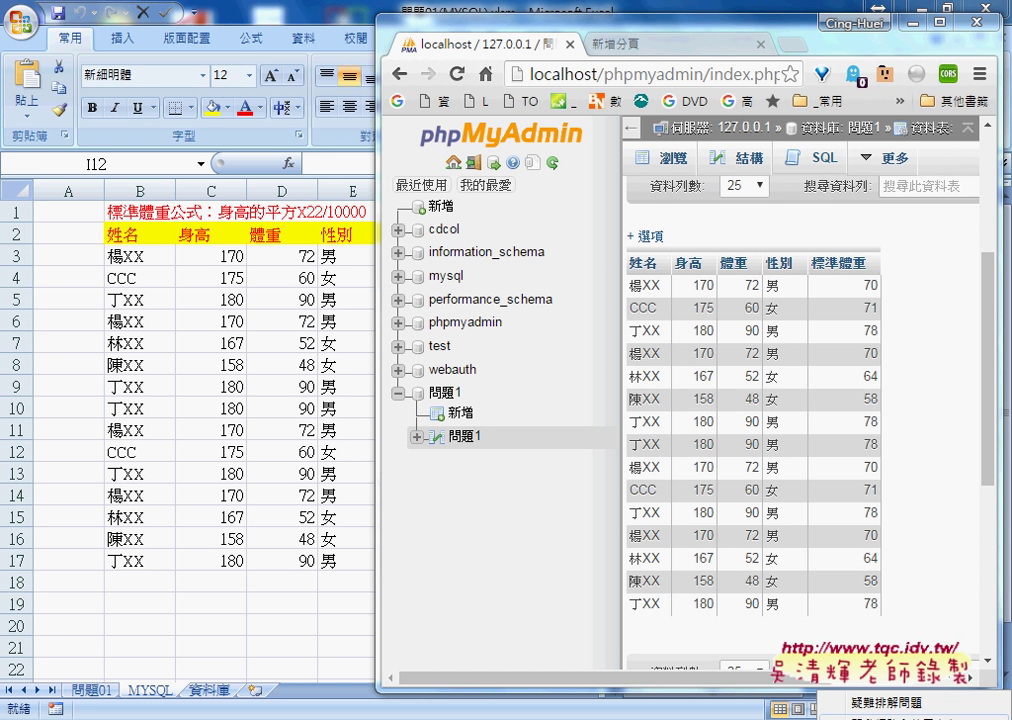
{"action": "left_click", "coordinate": [880, 716]}
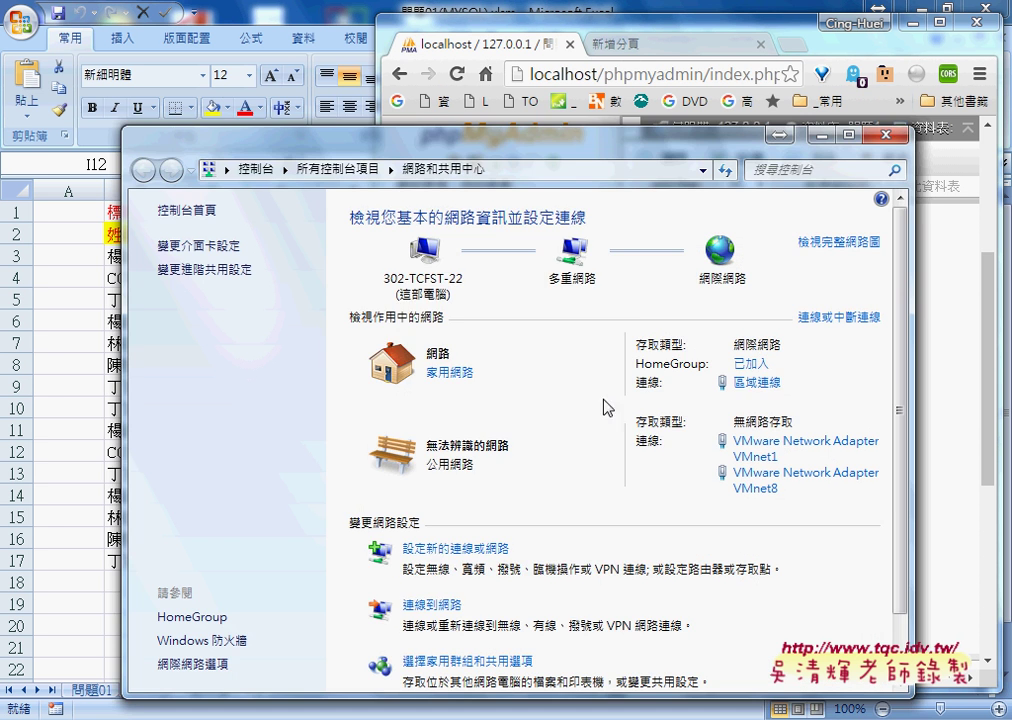
{"action": "left_click", "coordinate": [755, 388]}
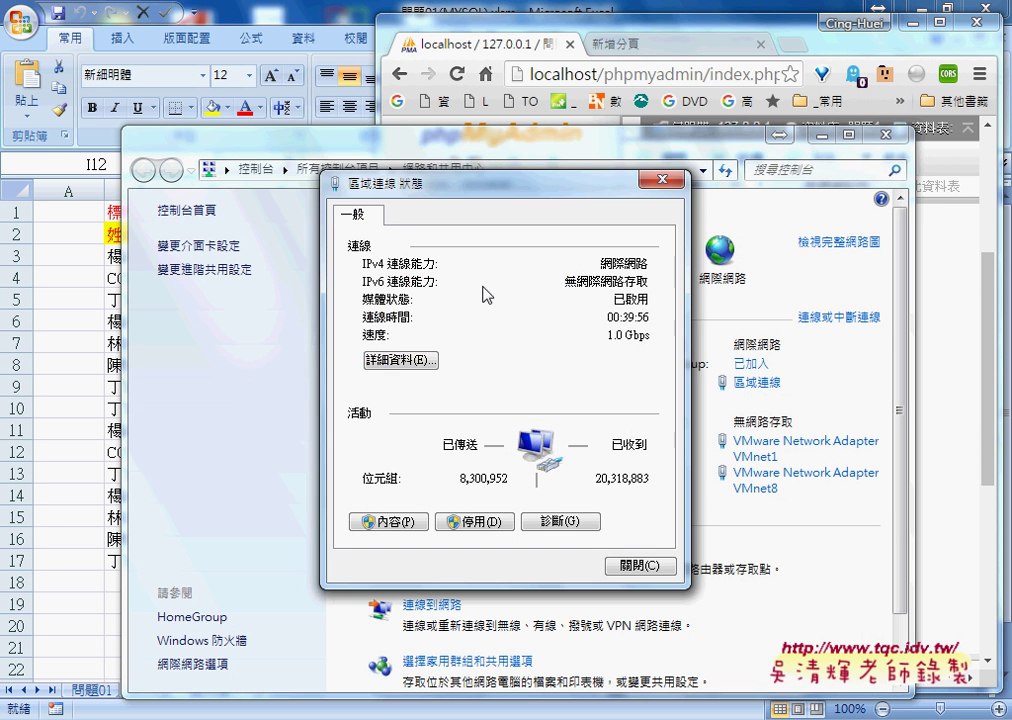
{"action": "left_click", "coordinate": [413, 359]}
{"action": "left_click", "coordinate": [416, 352]}
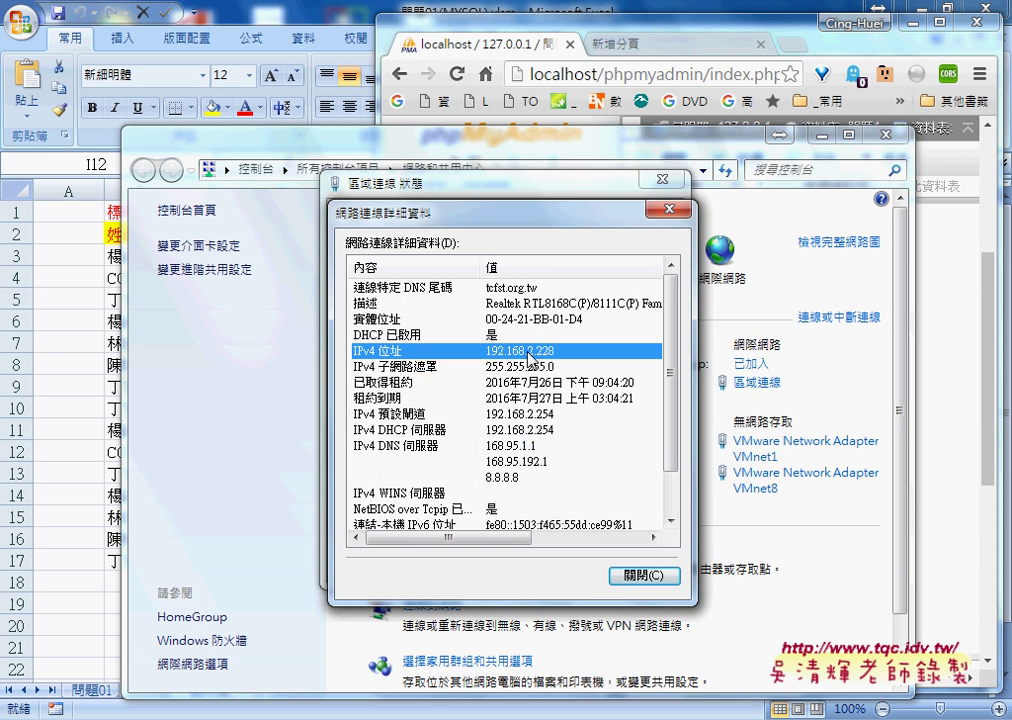
{"action": "left_click", "coordinate": [648, 575]}
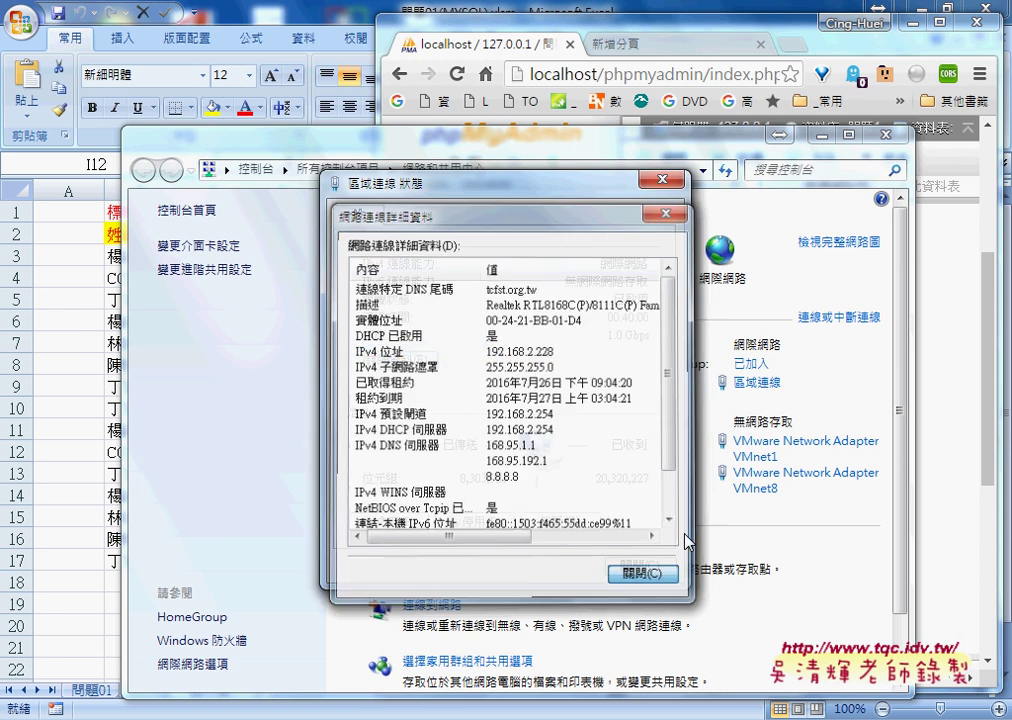
{"action": "left_click", "coordinate": [663, 181]}
{"action": "left_click", "coordinate": [885, 134]}
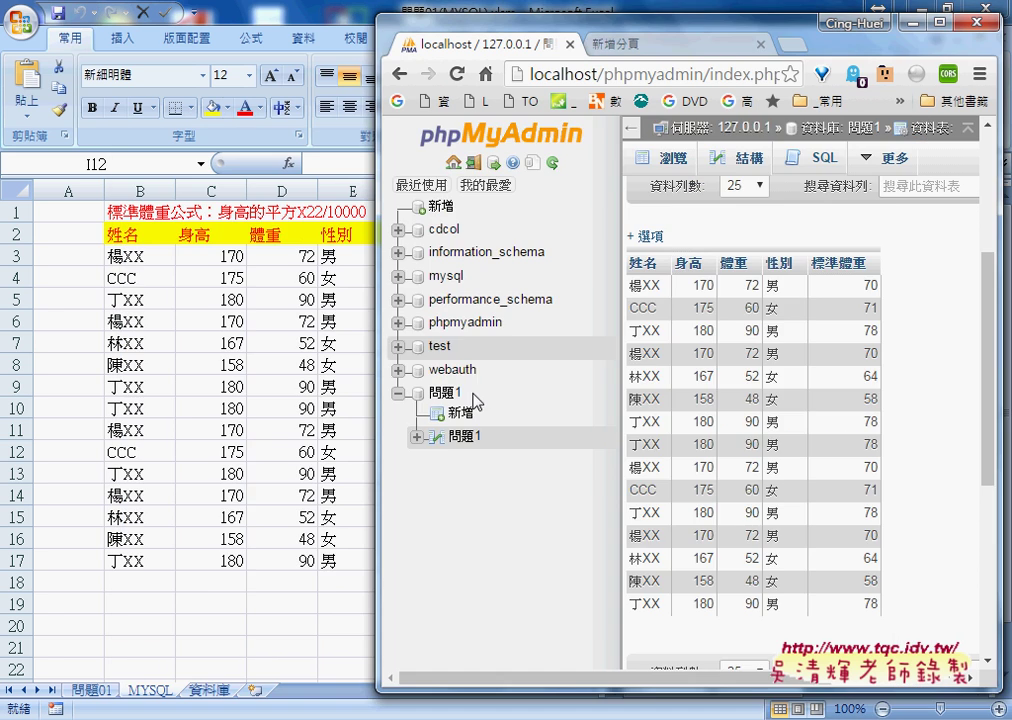
{"action": "left_click", "coordinate": [306, 540]}
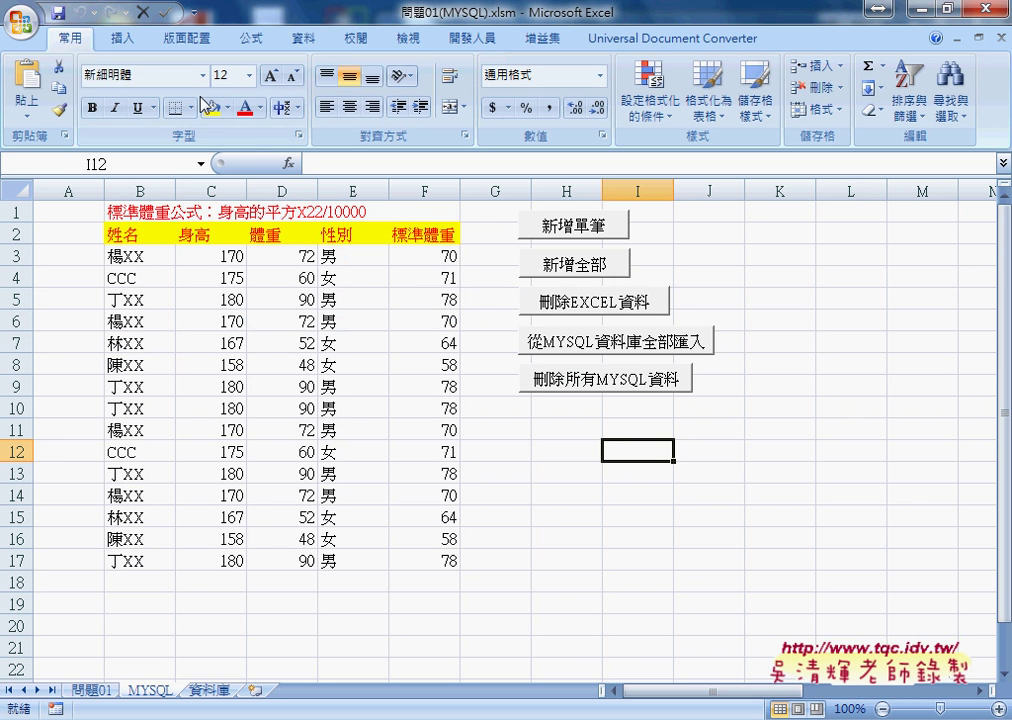
Step: Open the Visual Basic editor and Module1 from the 模組 folder
{"action": "left_click", "coordinate": [467, 40]}
{"action": "left_click", "coordinate": [55, 95]}
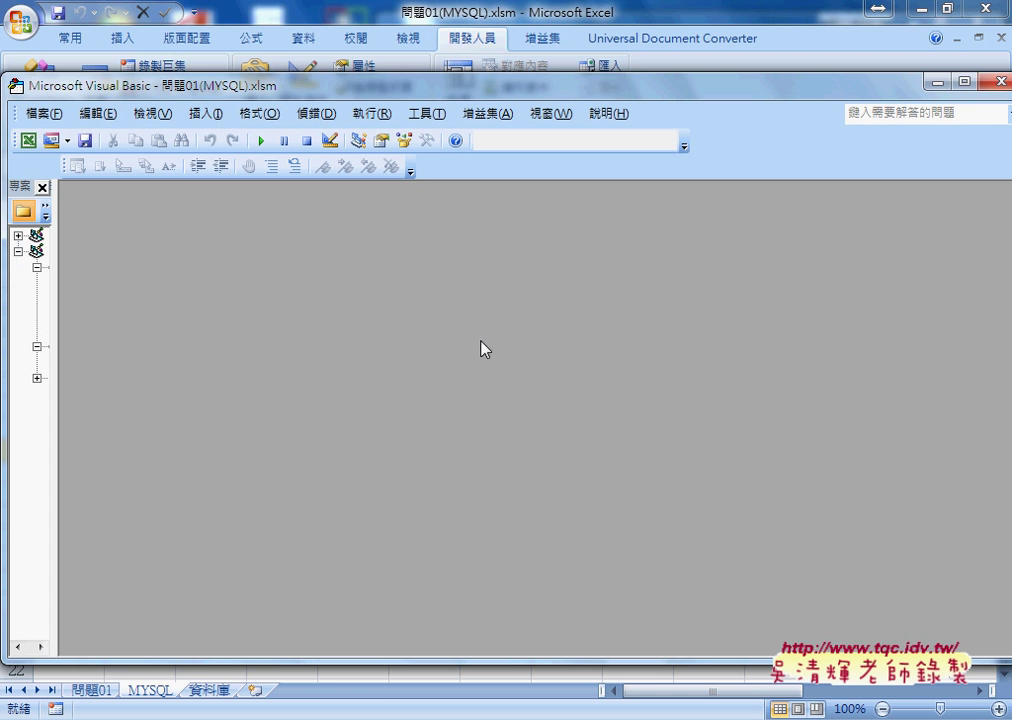
{"action": "left_click_drag", "start_coordinate": [57, 296], "coordinate": [180, 303]}
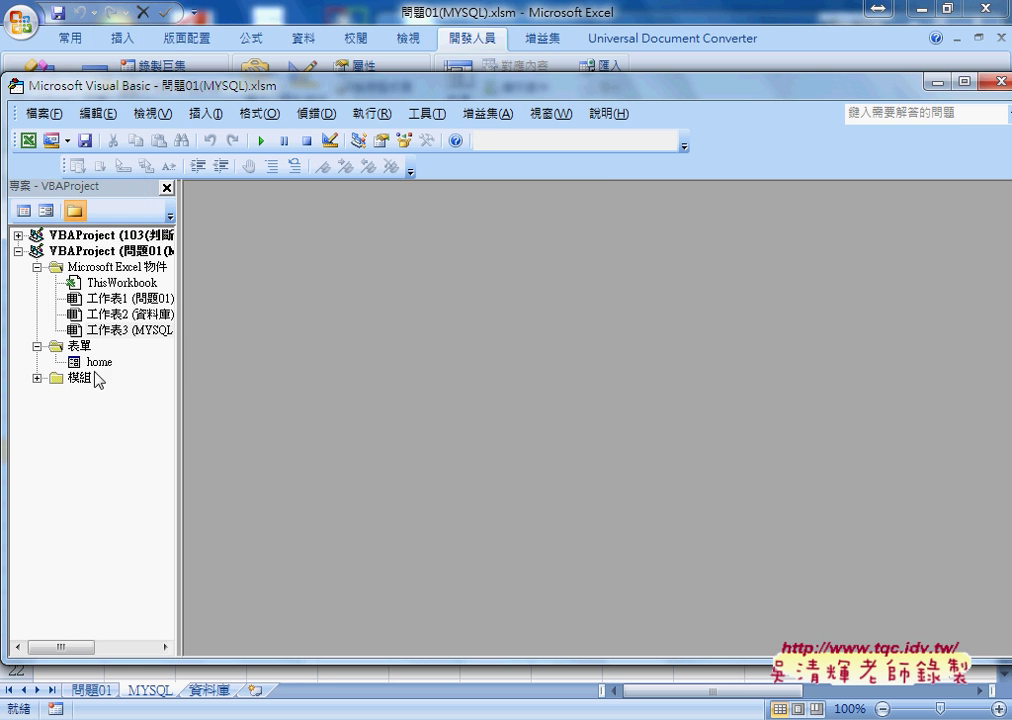
{"action": "left_click", "coordinate": [79, 378]}
{"action": "double_click", "coordinate": [79, 378]}
{"action": "double_click", "coordinate": [100, 393]}
Step: Replace Server=127.0.0.1 in the myCon.Open line with 192.168.2.228
{"action": "scroll", "coordinate": [425, 441], "scroll_direction": "down", "scroll_amount": 2}
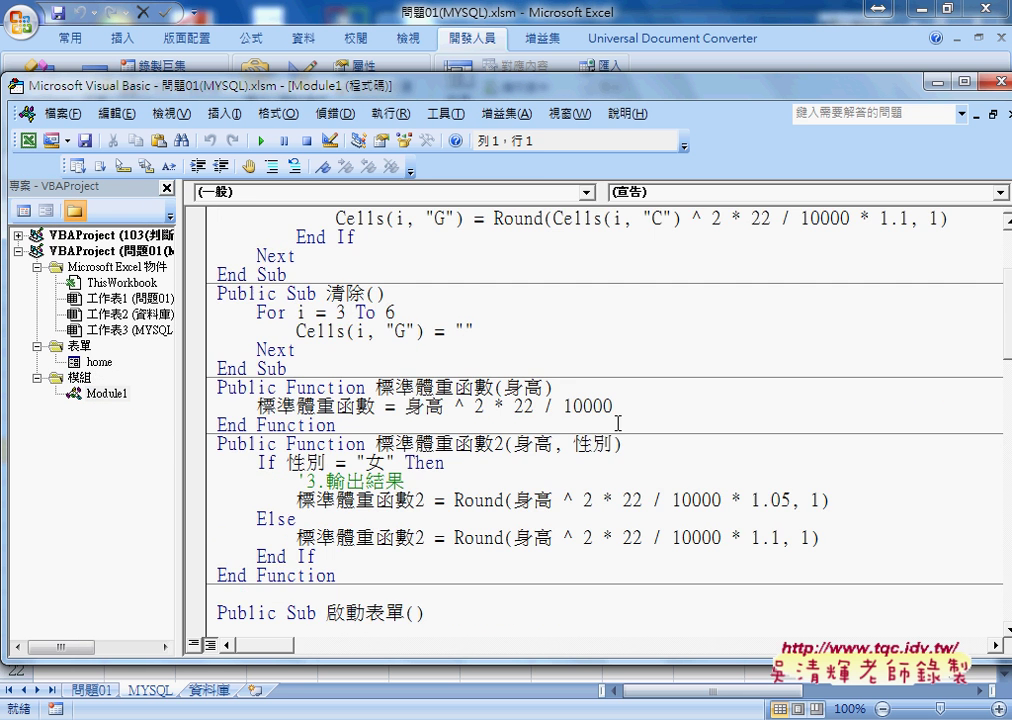
{"action": "scroll", "coordinate": [617, 423], "scroll_direction": "down", "scroll_amount": 3}
{"action": "scroll", "coordinate": [617, 423], "scroll_direction": "down", "scroll_amount": 10}
{"action": "scroll", "coordinate": [617, 421], "scroll_direction": "down", "scroll_amount": 5}
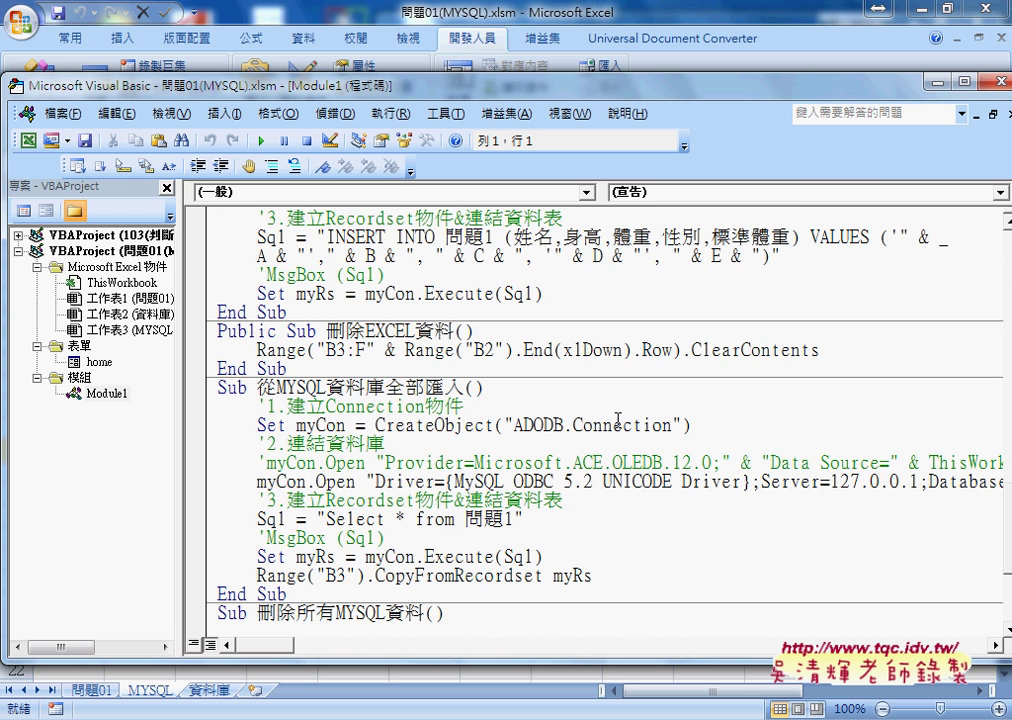
{"action": "scroll", "coordinate": [618, 420], "scroll_direction": "down", "scroll_amount": 1}
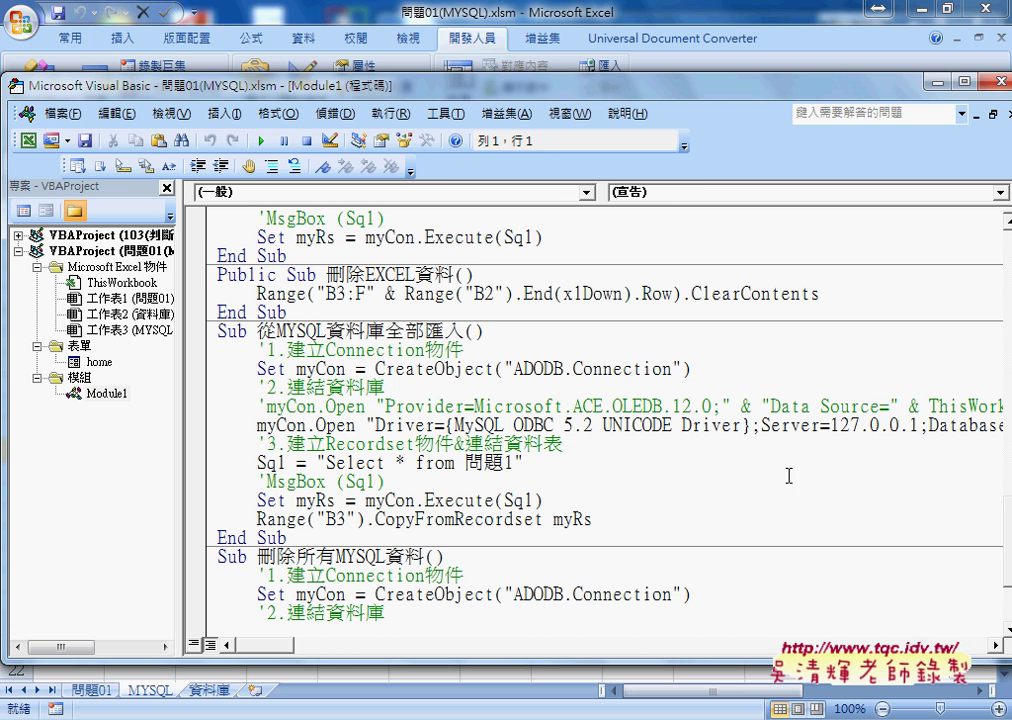
{"action": "left_click", "coordinate": [832, 425]}
{"action": "left_click_drag", "start_coordinate": [832, 425], "coordinate": [917, 425]}
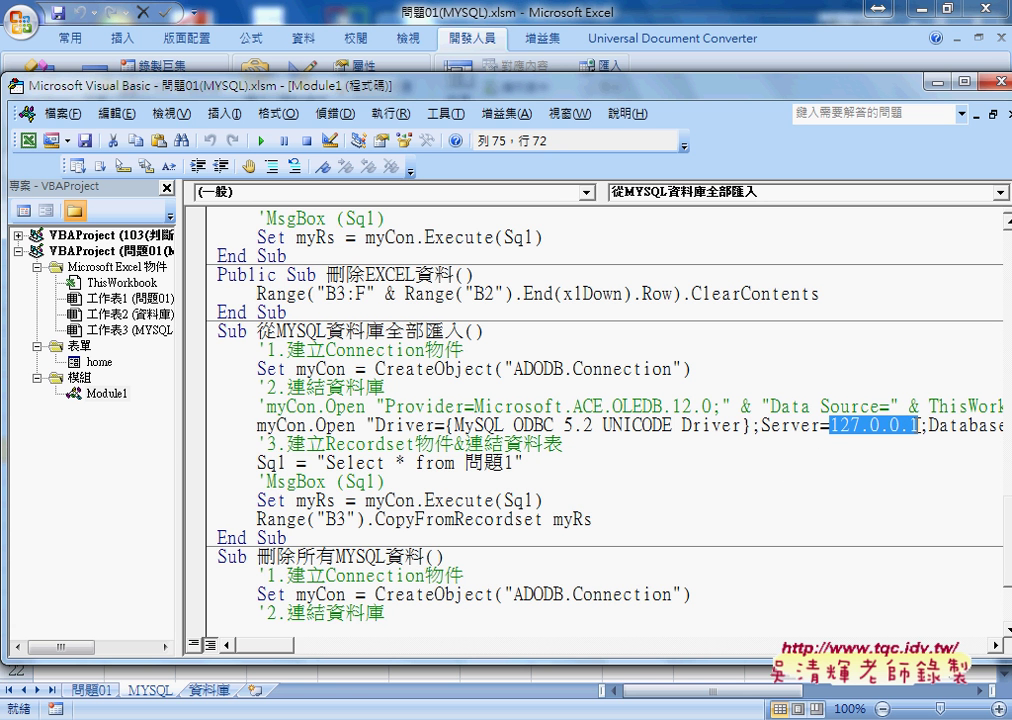
{"action": "left_click_drag", "start_coordinate": [181, 440], "coordinate": [90, 438]}
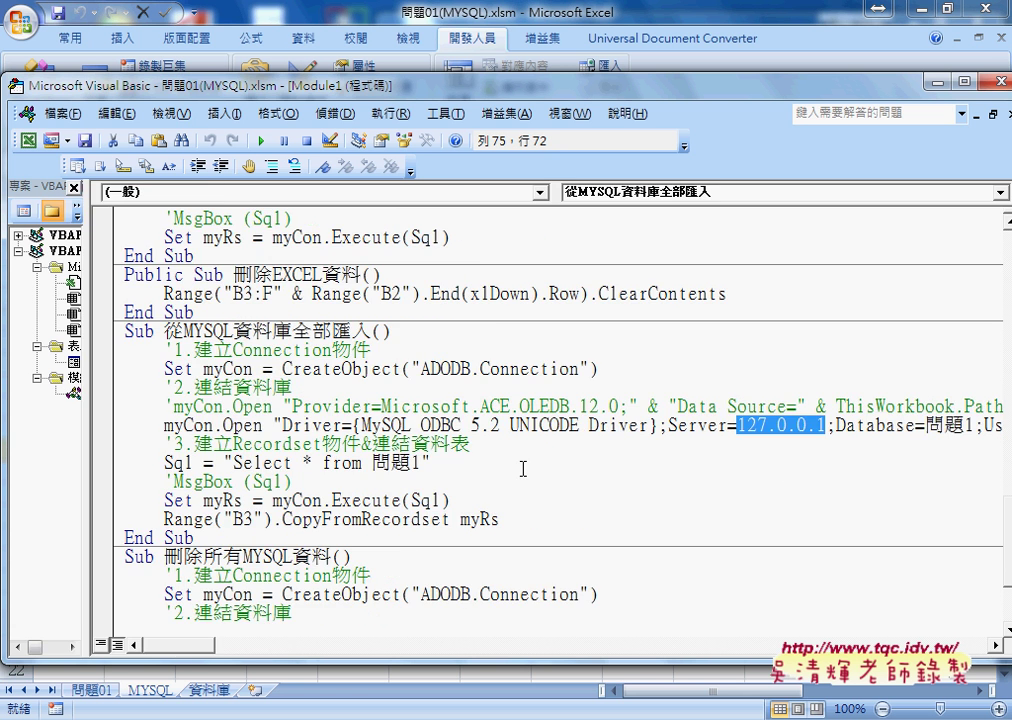
{"action": "type", "text": "19"}
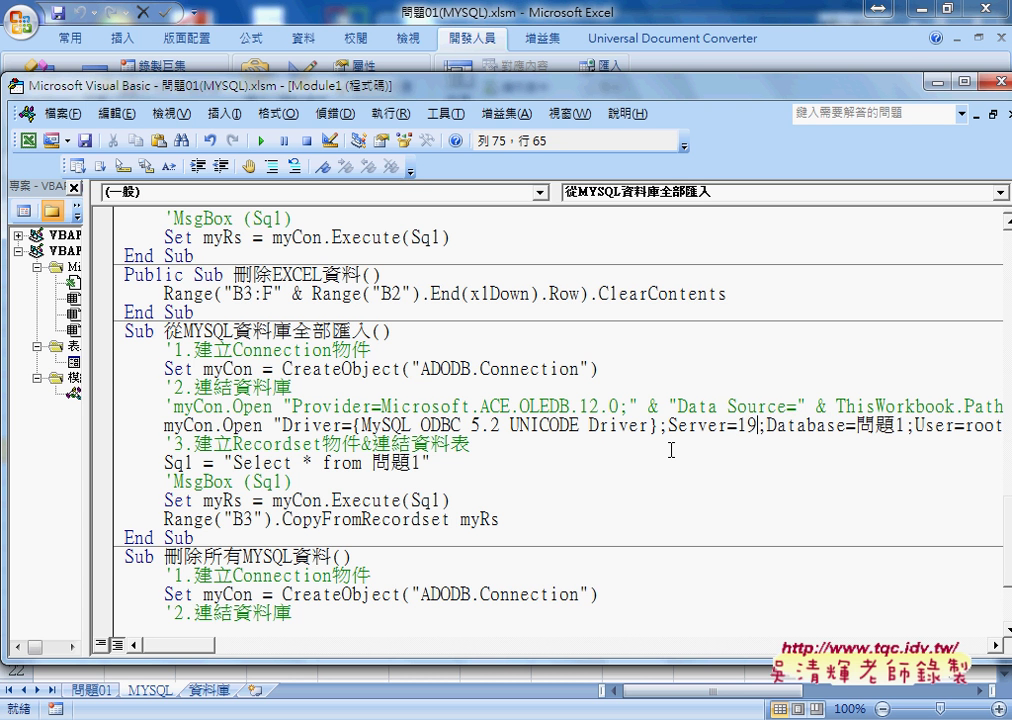
{"action": "type", "text": "2."}
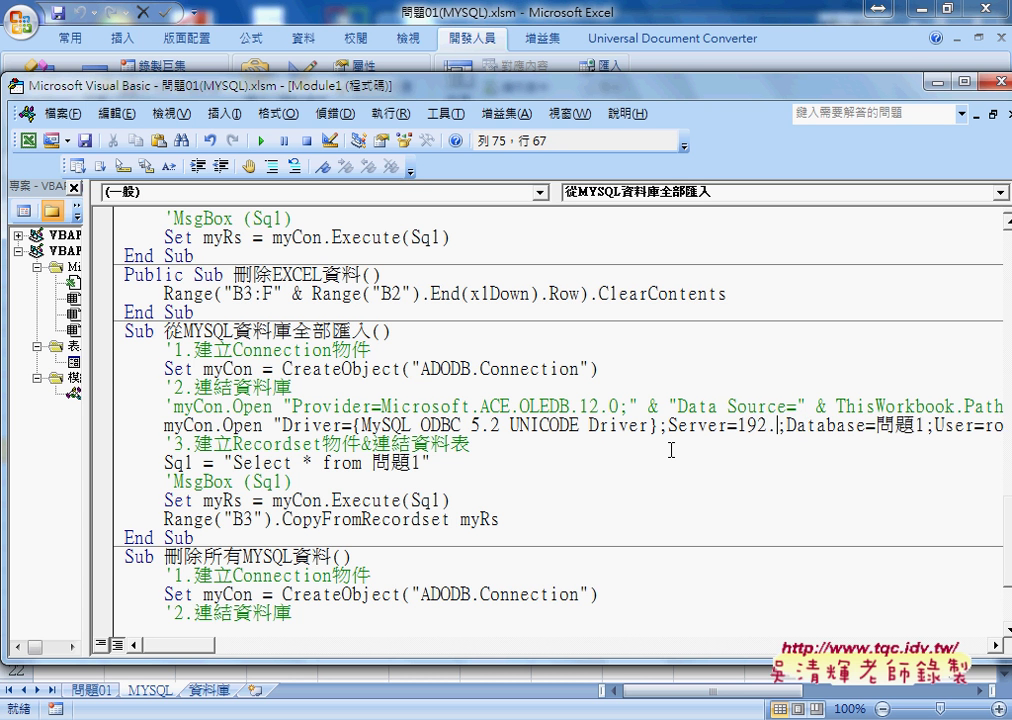
{"action": "type", "text": "168.2"}
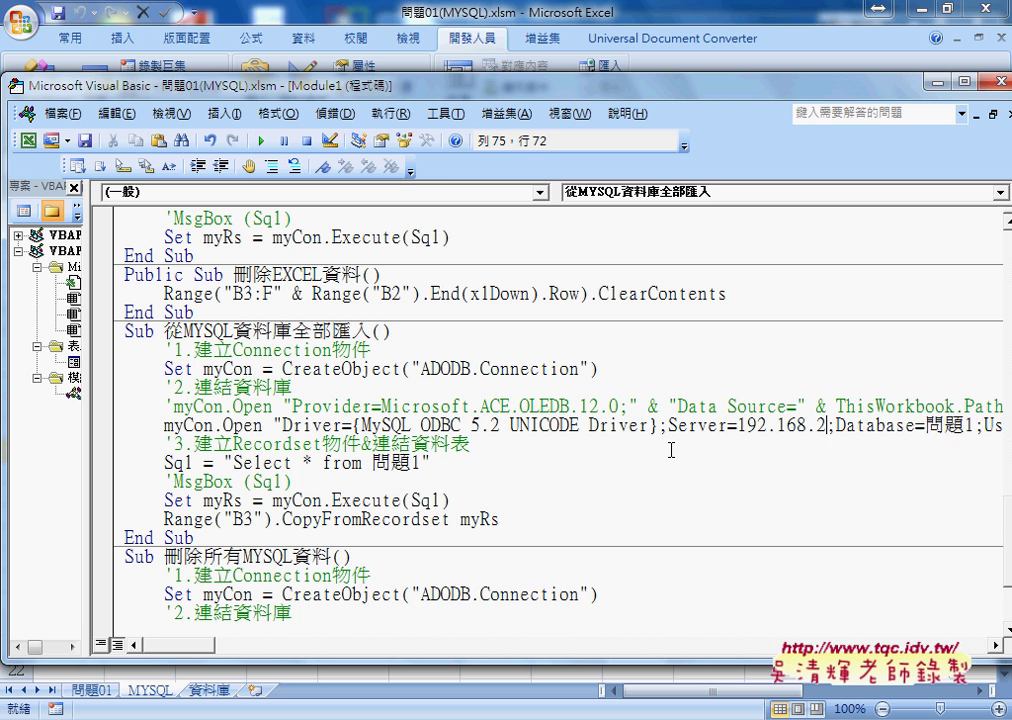
{"action": "type", "text": ".228"}
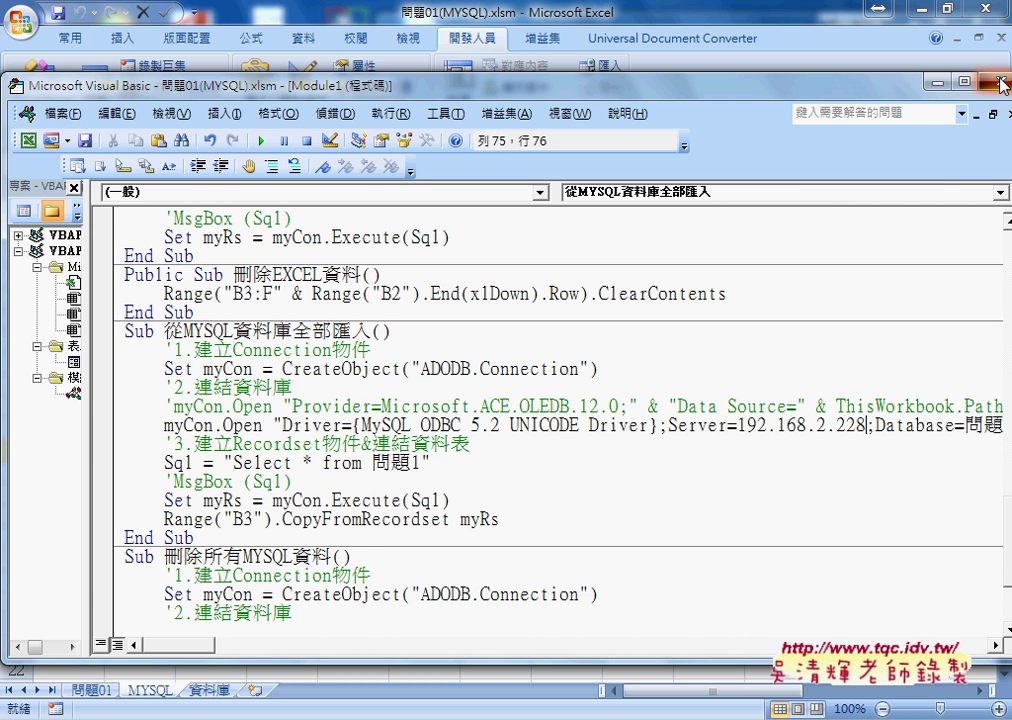
Step: Inspect the connection string's Database, User and Password values, then bring the MYSQL sheet forward
{"action": "left_click_drag", "start_coordinate": [195, 652], "coordinate": [220, 655]}
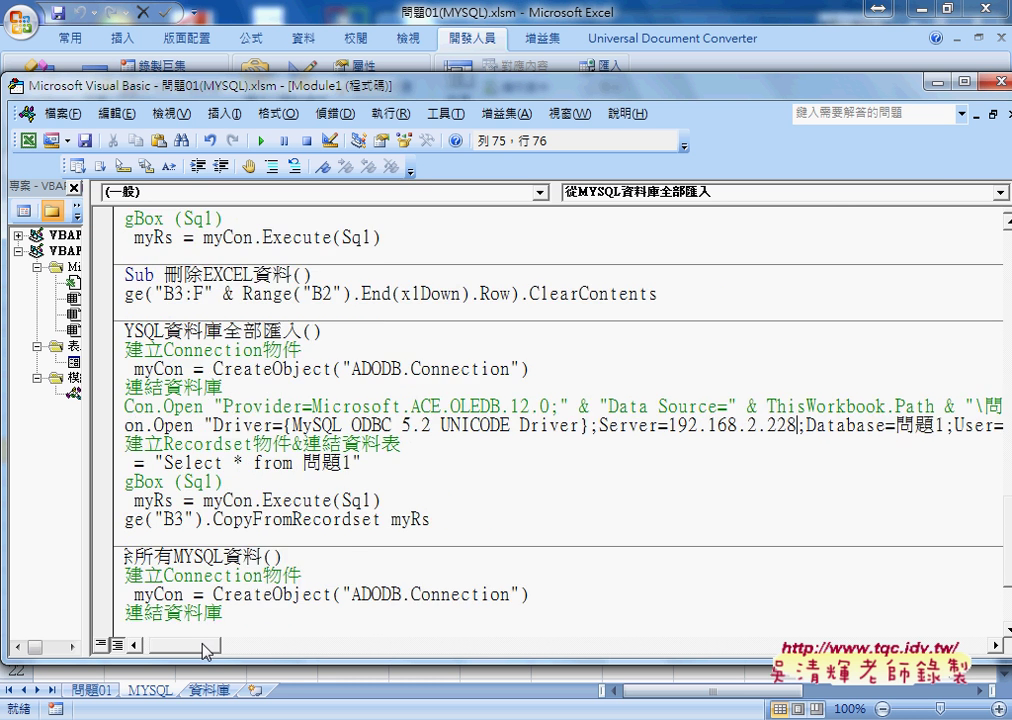
{"action": "left_click_drag", "start_coordinate": [638, 425], "coordinate": [776, 425]}
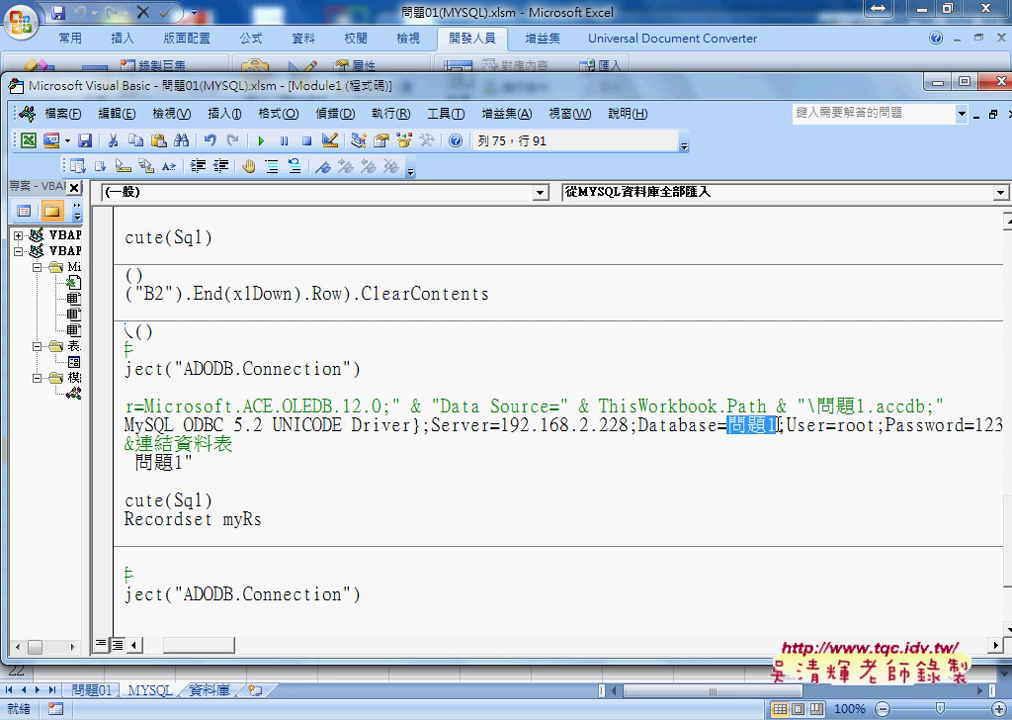
{"action": "left_click_drag", "start_coordinate": [837, 425], "coordinate": [876, 425]}
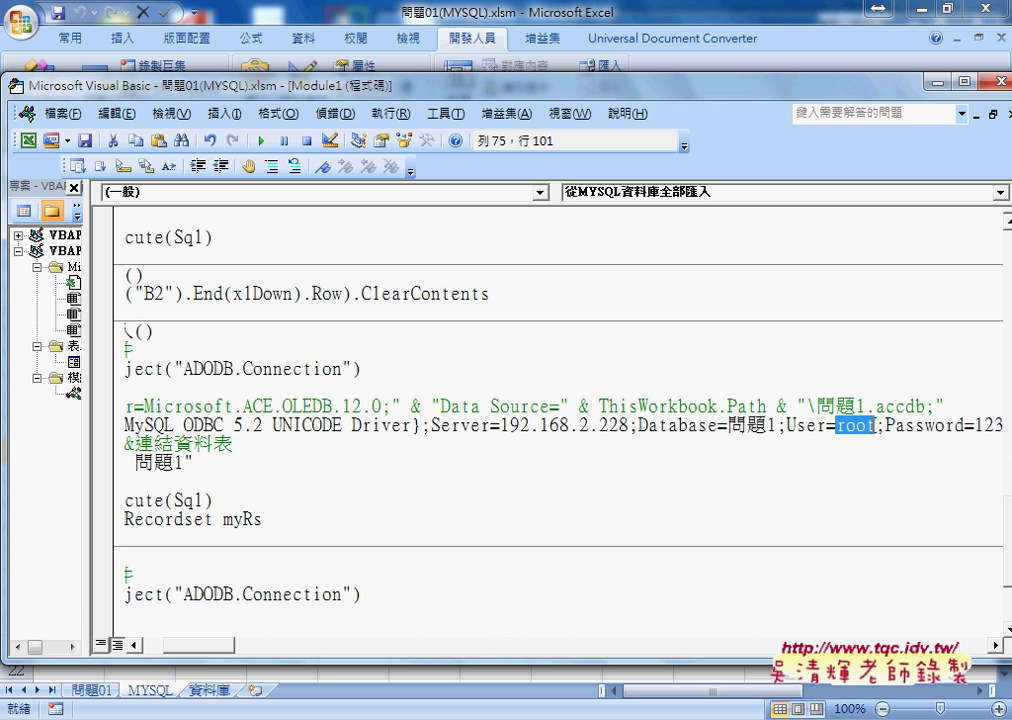
{"action": "left_click", "coordinate": [976, 425]}
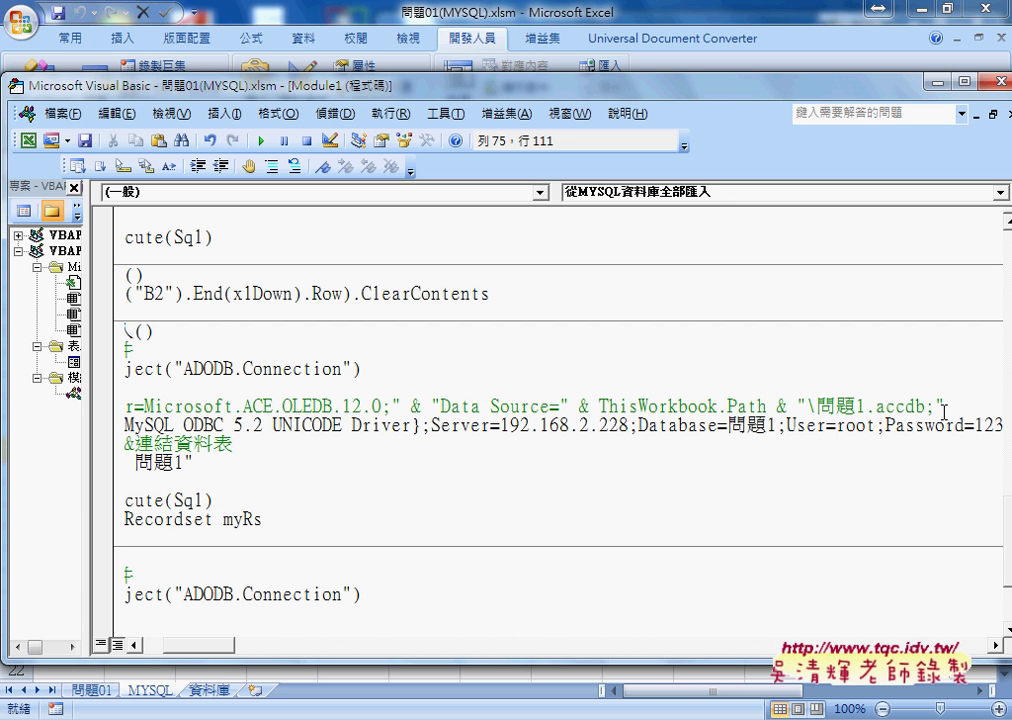
{"action": "left_click_drag", "start_coordinate": [218, 648], "coordinate": [193, 648]}
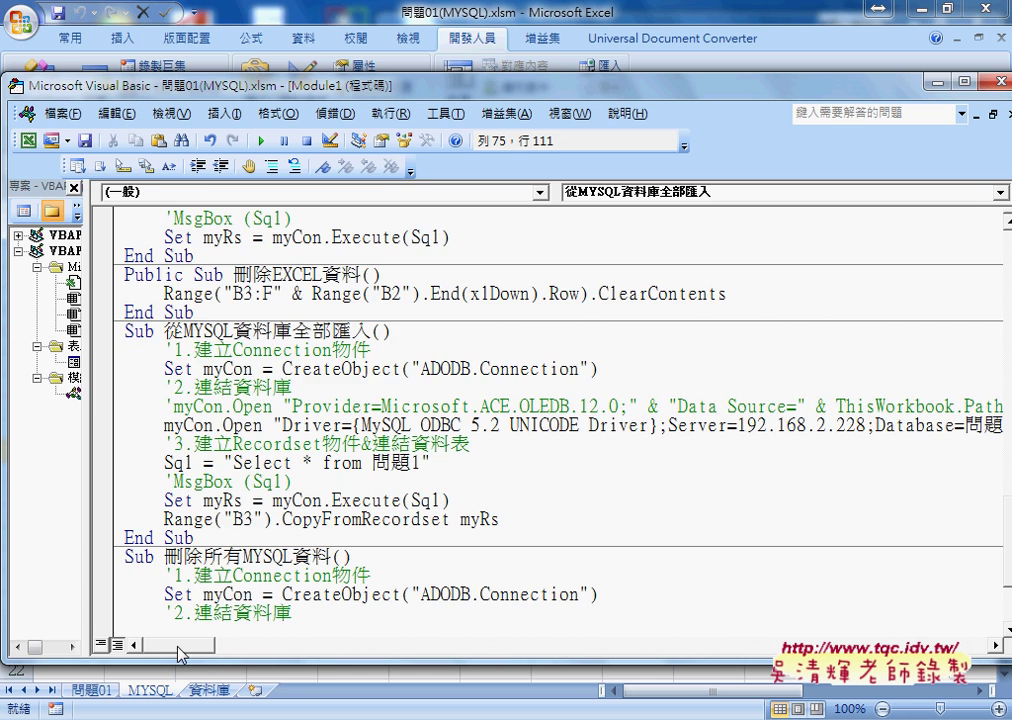
{"action": "left_click_drag", "start_coordinate": [423, 96], "coordinate": [546, 114]}
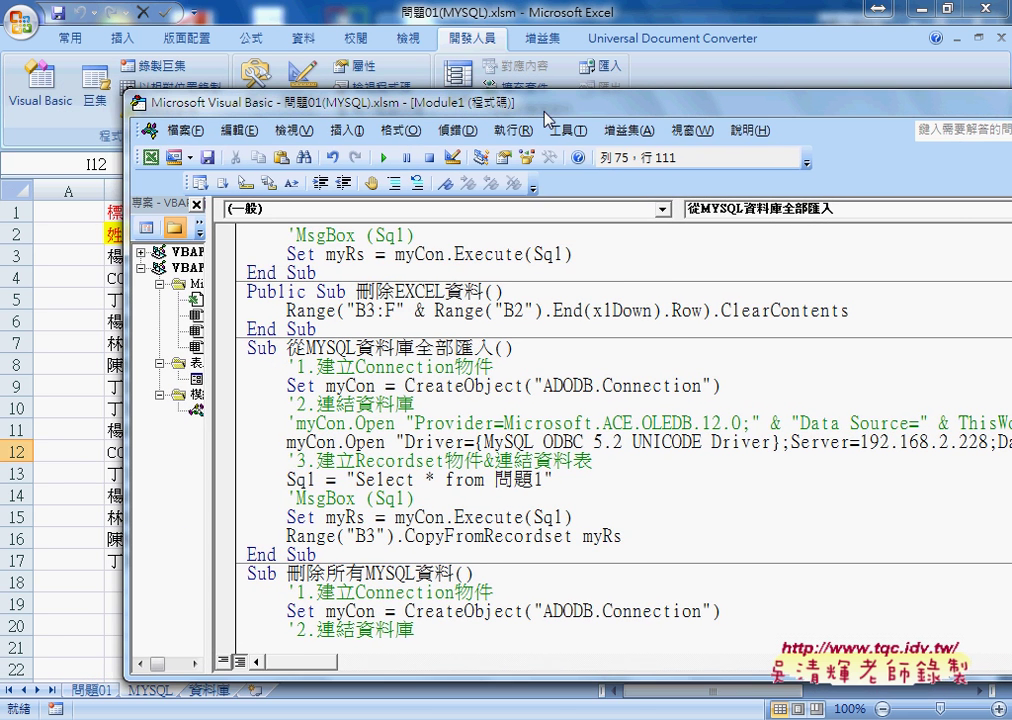
{"action": "left_click", "coordinate": [70, 430]}
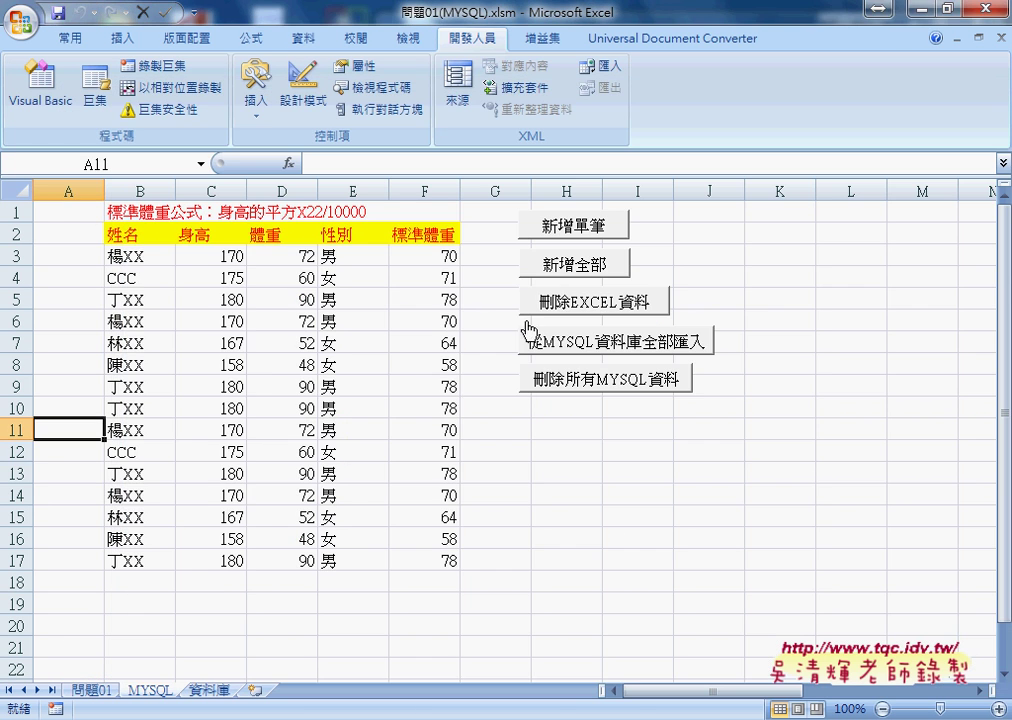
{"action": "right_click", "coordinate": [578, 265]}
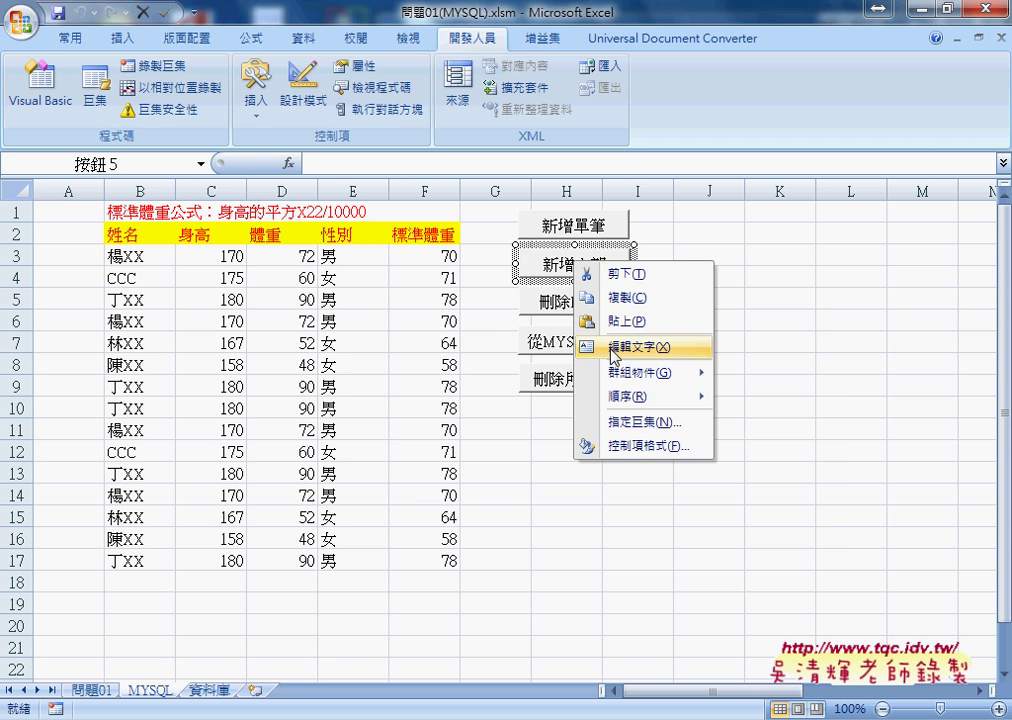
{"action": "left_click", "coordinate": [638, 422]}
{"action": "left_click", "coordinate": [781, 303]}
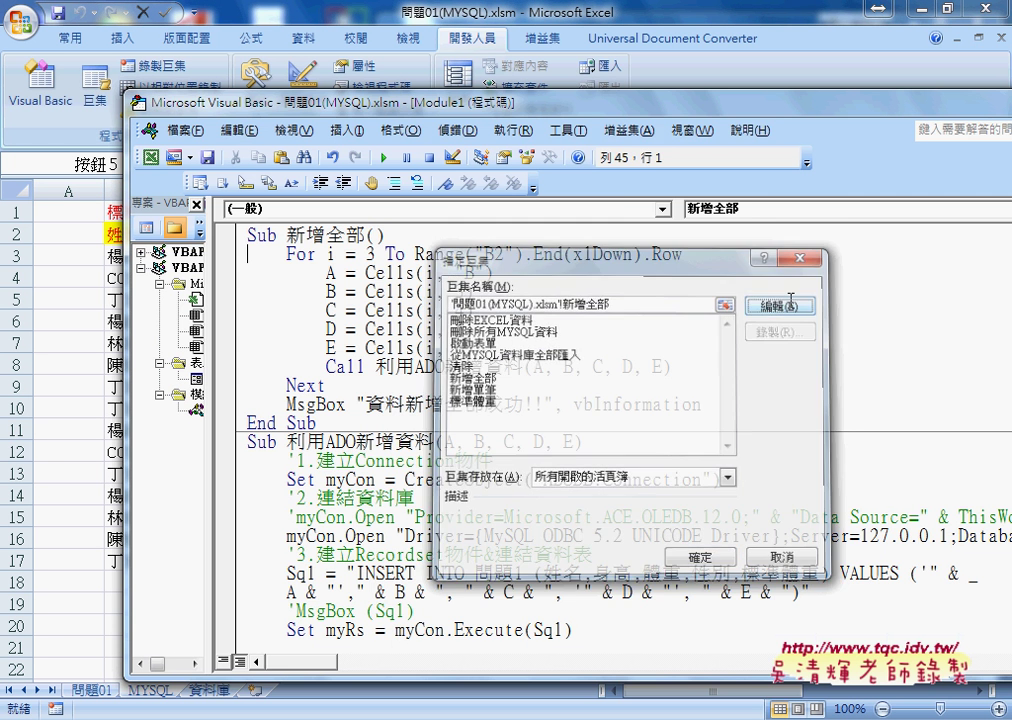
{"action": "double_click", "coordinate": [300, 254]}
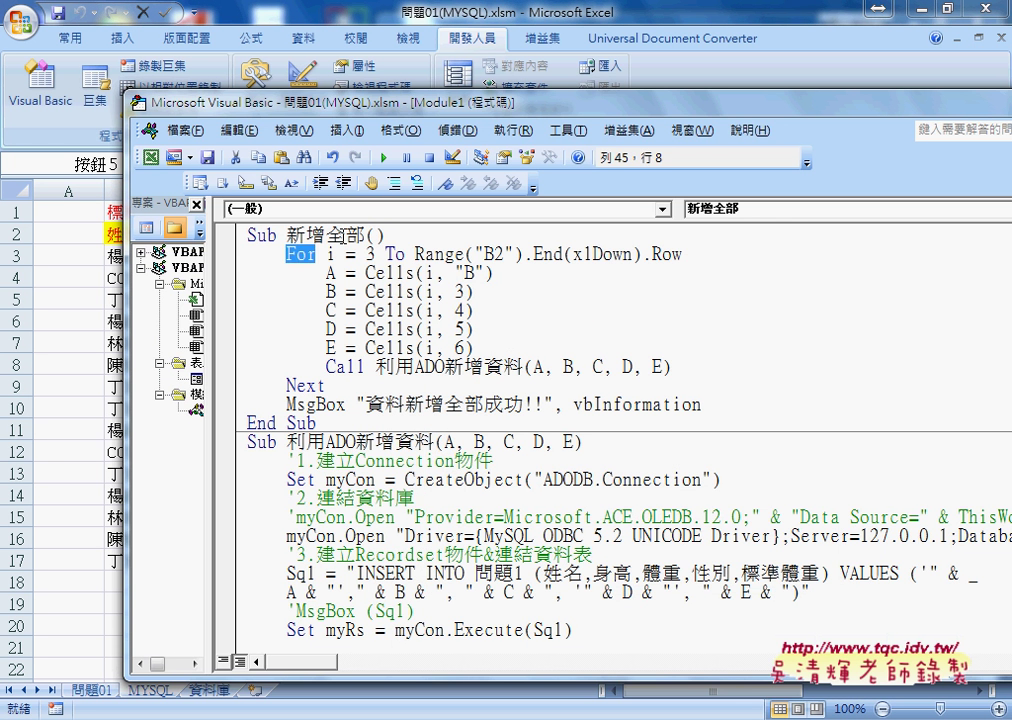
{"action": "left_click_drag", "start_coordinate": [426, 110], "coordinate": [519, 110]}
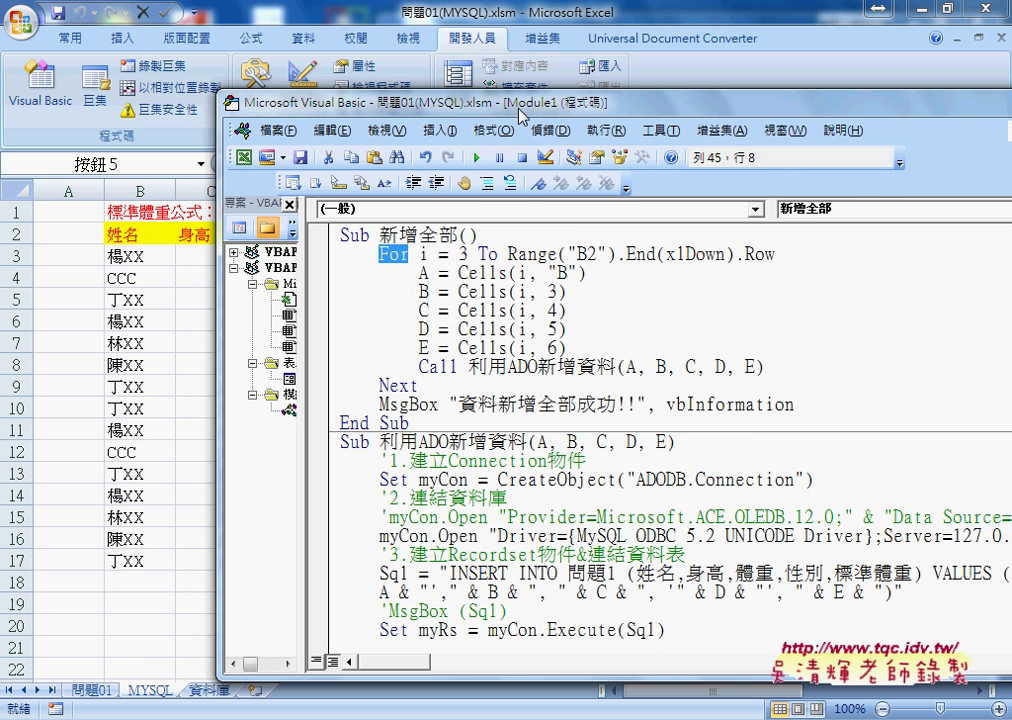
{"action": "double_click", "coordinate": [462, 254]}
{"action": "double_click", "coordinate": [584, 254]}
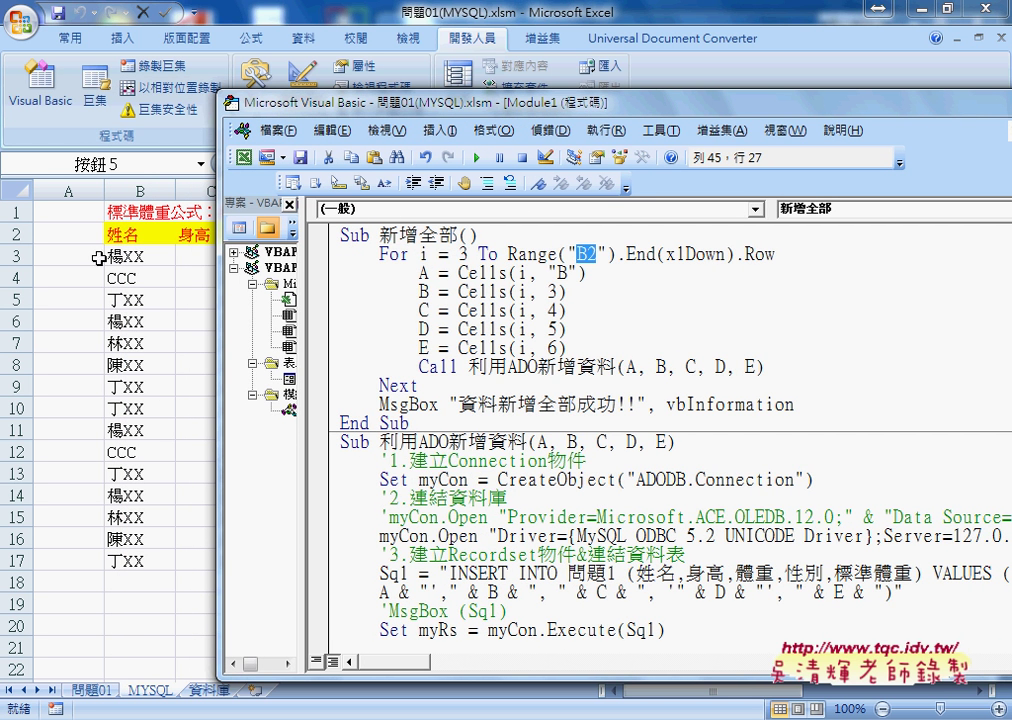
{"action": "left_click_drag", "start_coordinate": [775, 254], "coordinate": [507, 254]}
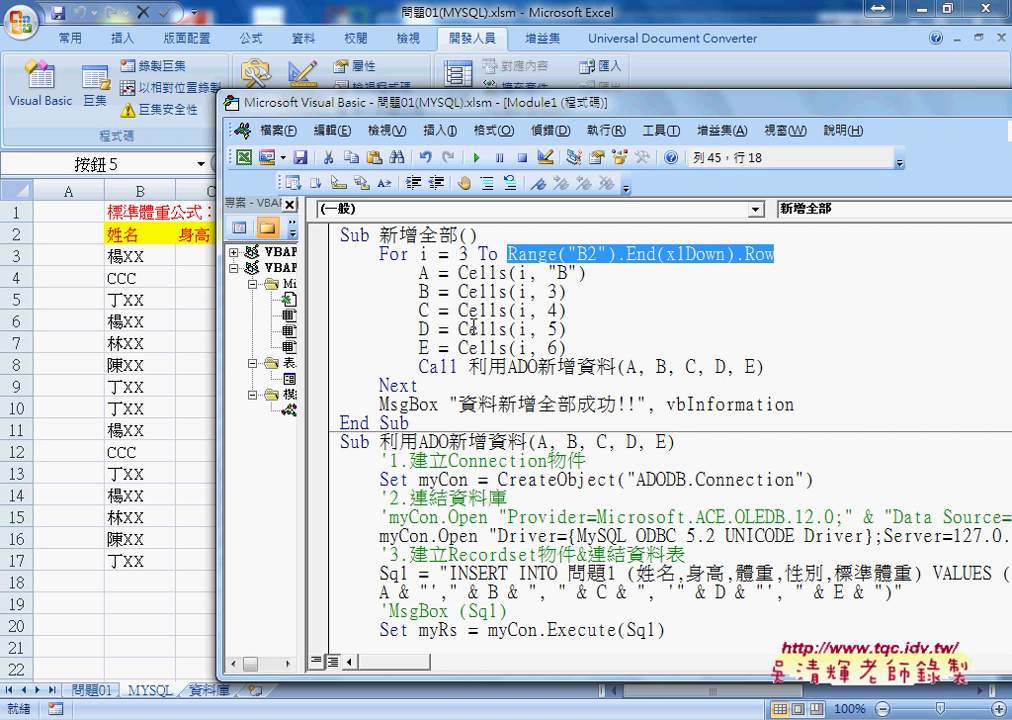
{"action": "left_click", "coordinate": [469, 367]}
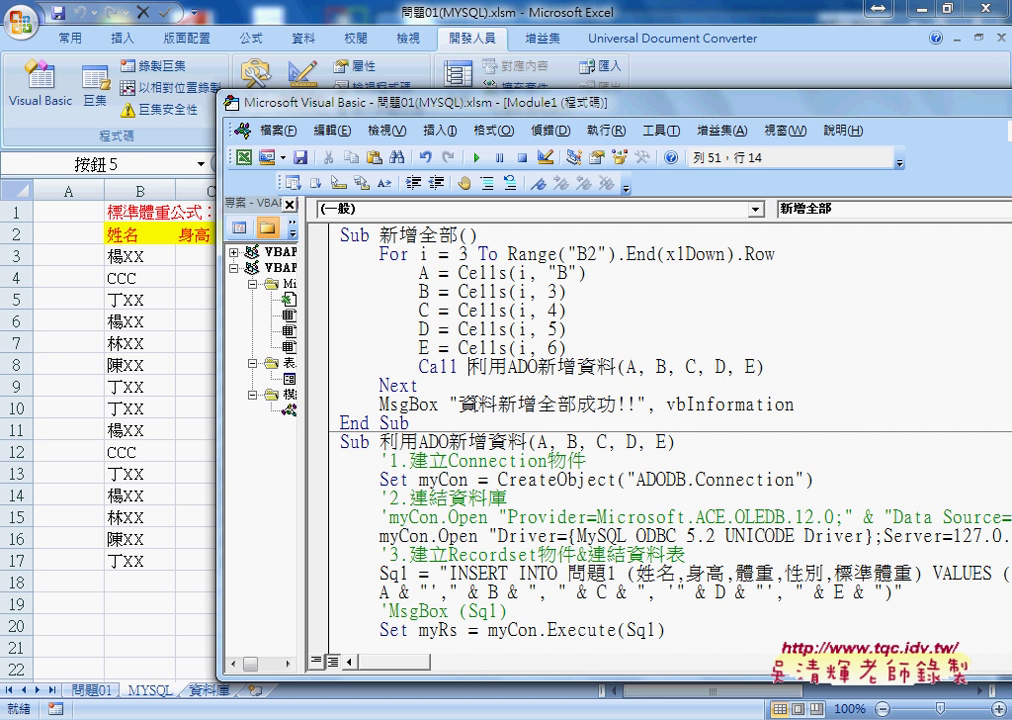
{"action": "left_click_drag", "start_coordinate": [458, 404], "coordinate": [637, 404]}
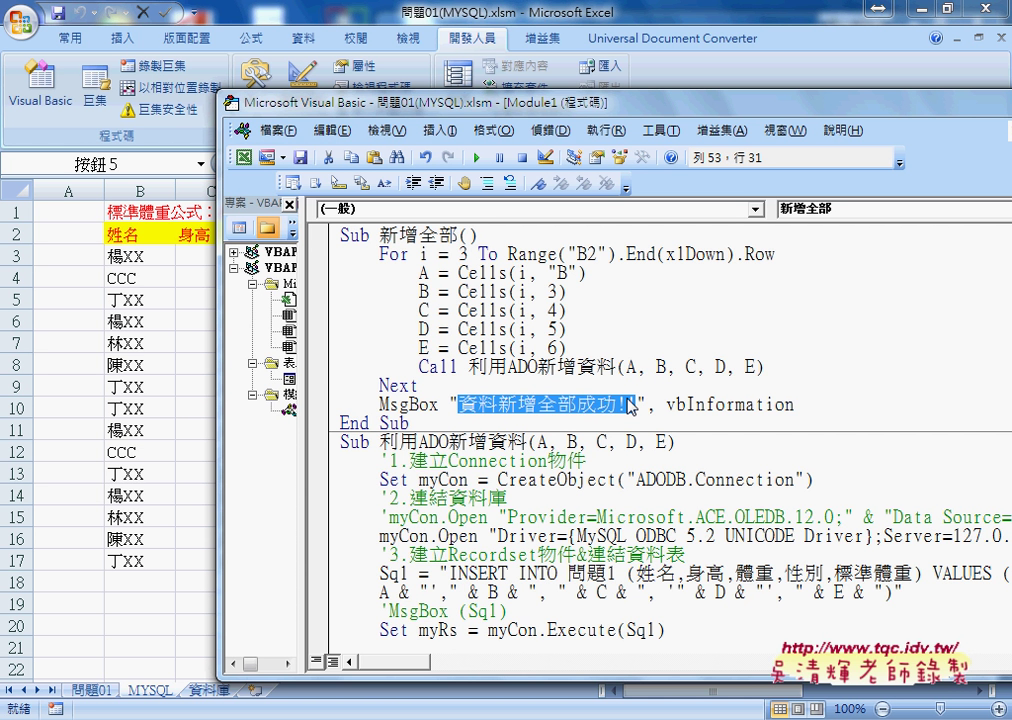
{"action": "left_click", "coordinate": [170, 389]}
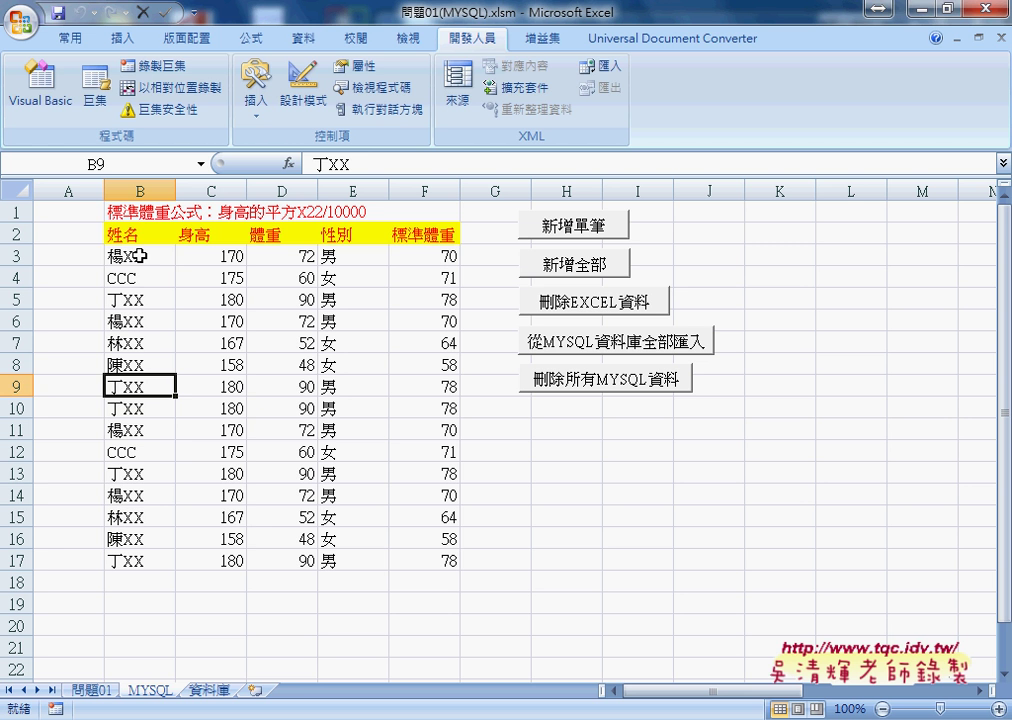
Step: Check the B3:F17 data range and open the 刪除EXCEL資料 button's macro code
{"action": "left_click", "coordinate": [141, 256]}
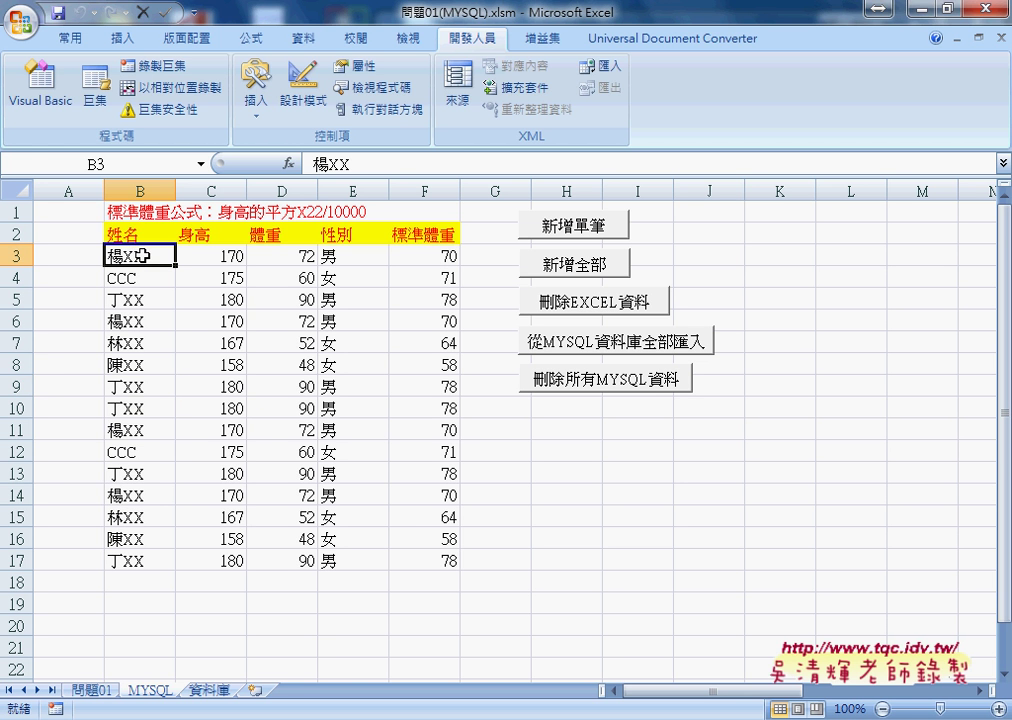
{"action": "left_click", "coordinate": [447, 559]}
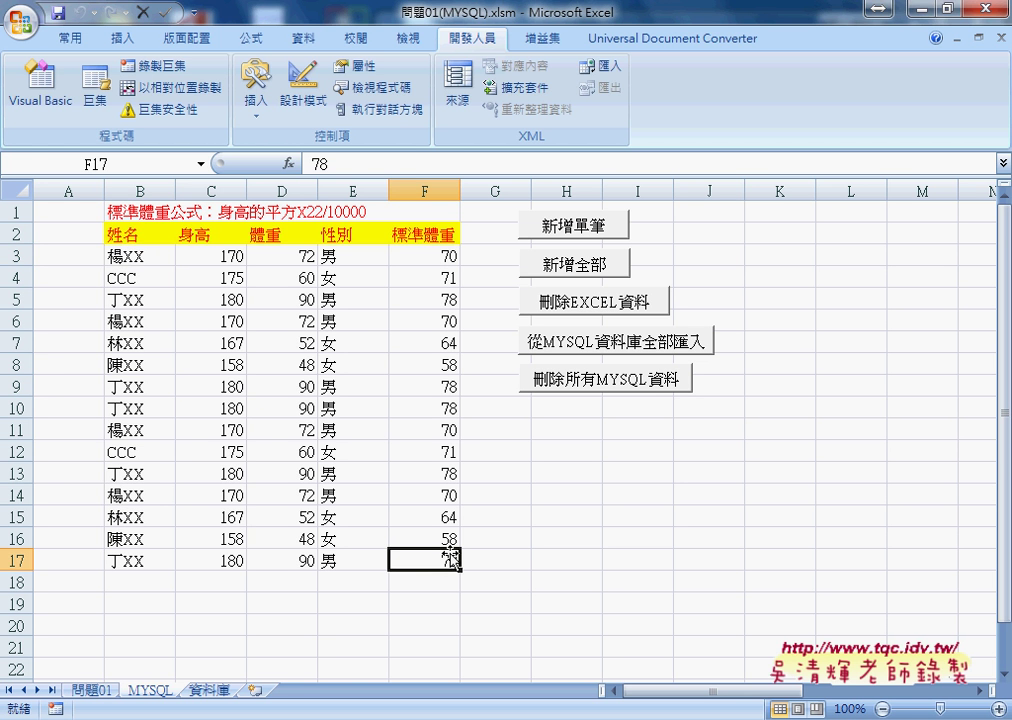
{"action": "right_click", "coordinate": [611, 311]}
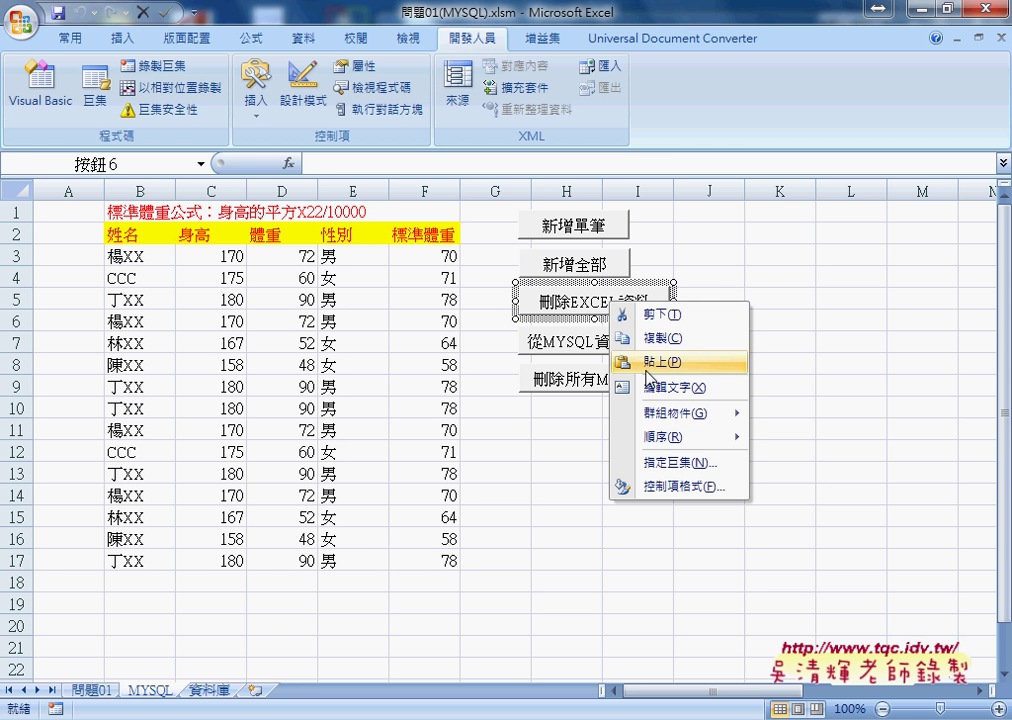
{"action": "left_click", "coordinate": [697, 461]}
{"action": "left_click", "coordinate": [829, 343]}
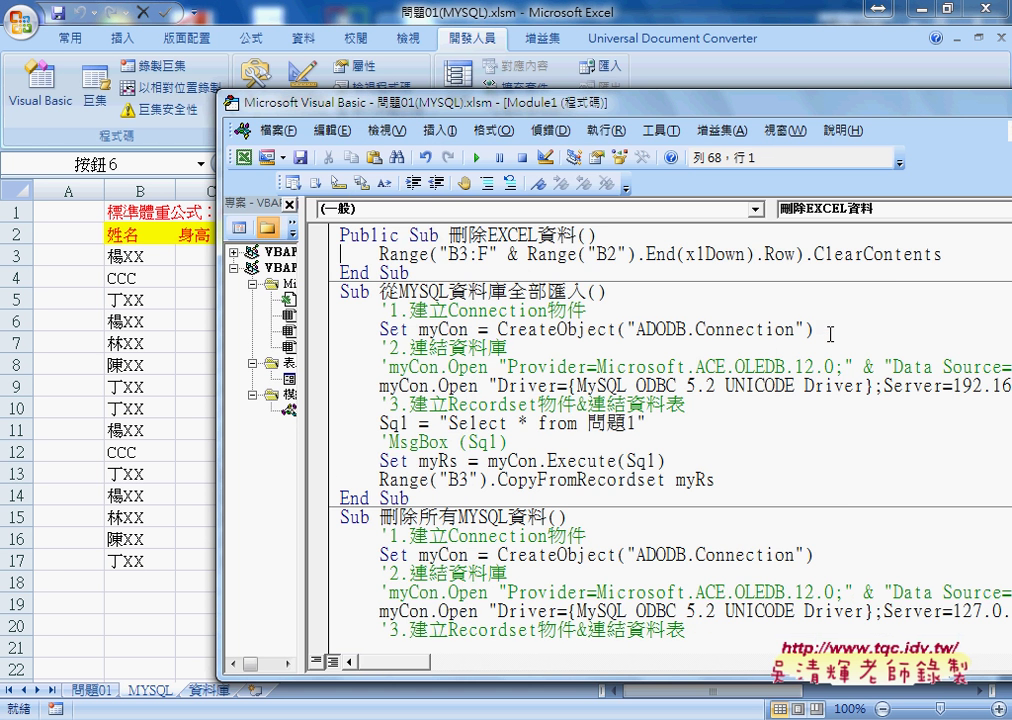
Step: Complete the B3:F clearing-range line with .ClearContents
{"action": "left_click_drag", "start_coordinate": [420, 102], "coordinate": [348, 90]}
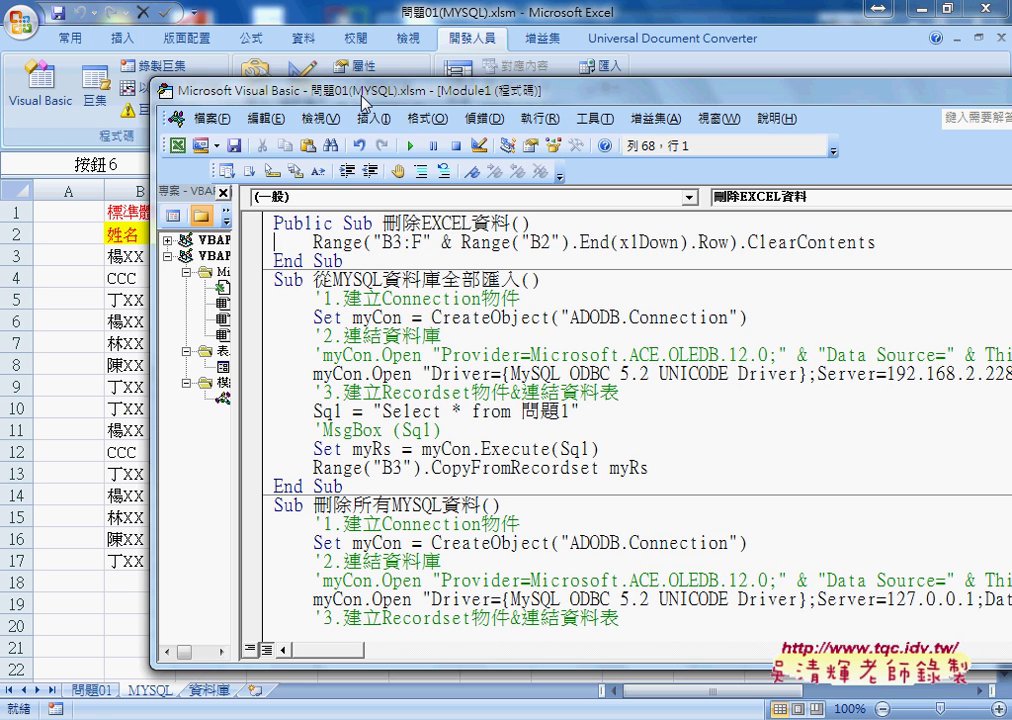
{"action": "double_click", "coordinate": [385, 242]}
{"action": "left_click_drag", "start_coordinate": [377, 242], "coordinate": [418, 242]}
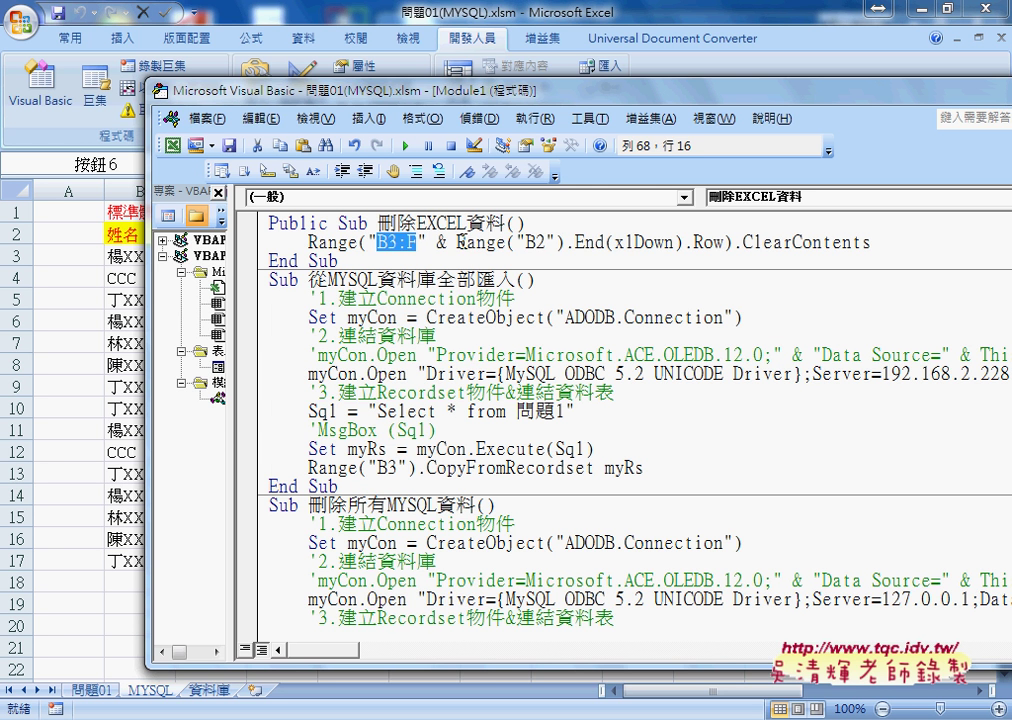
{"action": "left_click_drag", "start_coordinate": [456, 242], "coordinate": [721, 242]}
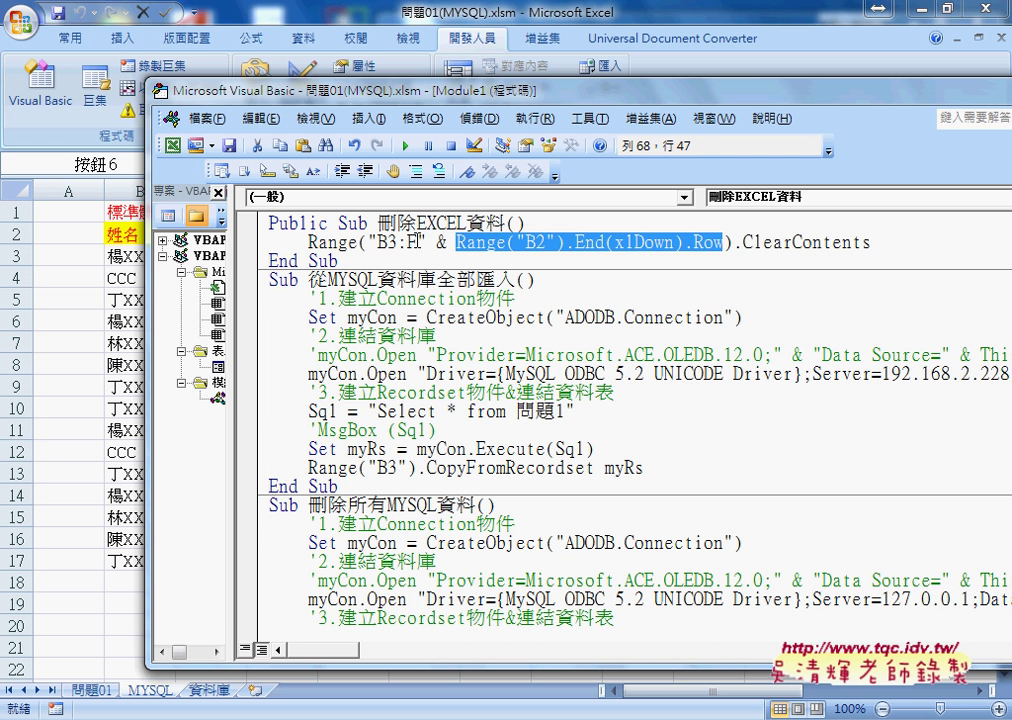
{"action": "left_click_drag", "start_coordinate": [733, 242], "coordinate": [885, 243]}
{"action": "type", "text": "."}
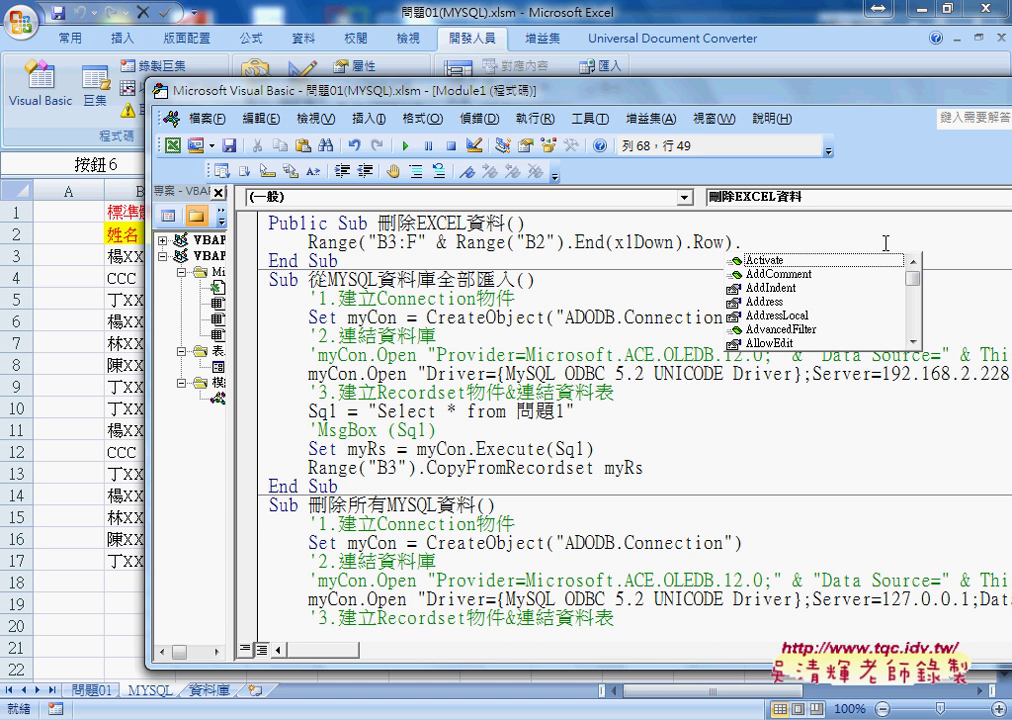
{"action": "type", "text": "c"}
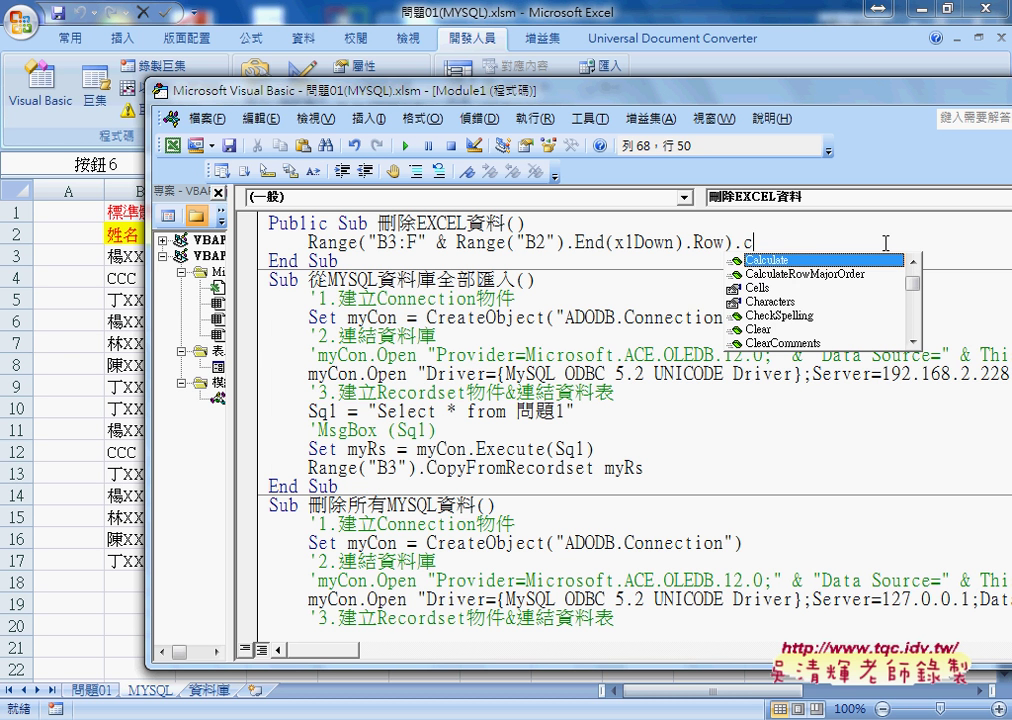
{"action": "type", "text": "l"}
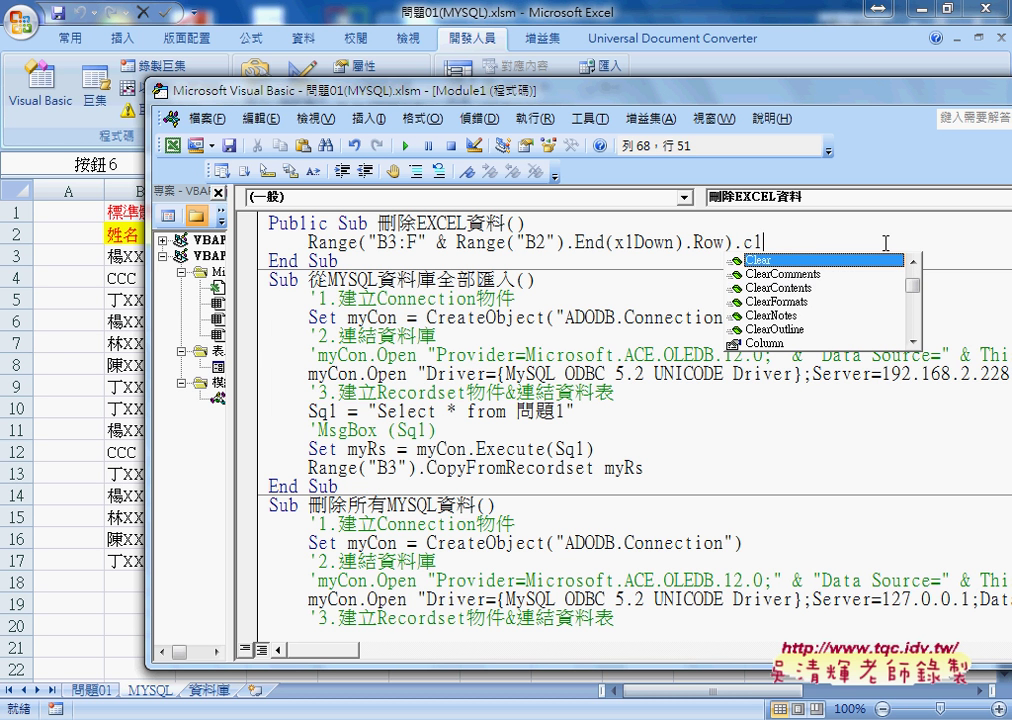
{"action": "key", "text": "Down"}
{"action": "key", "text": "Down"}
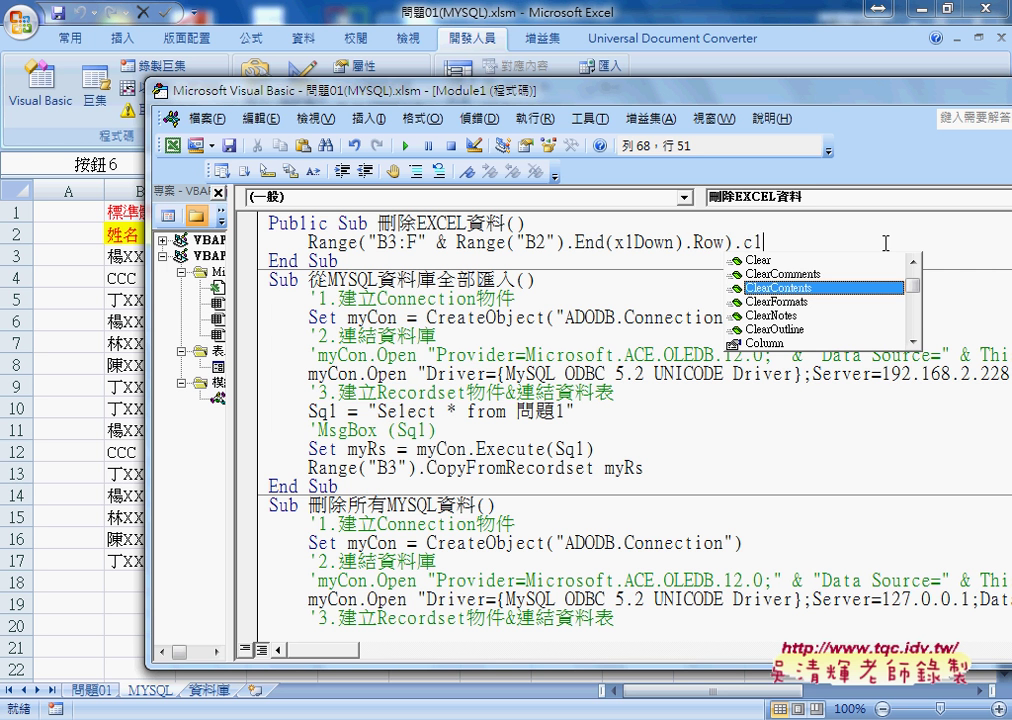
{"action": "key", "text": "Tab"}
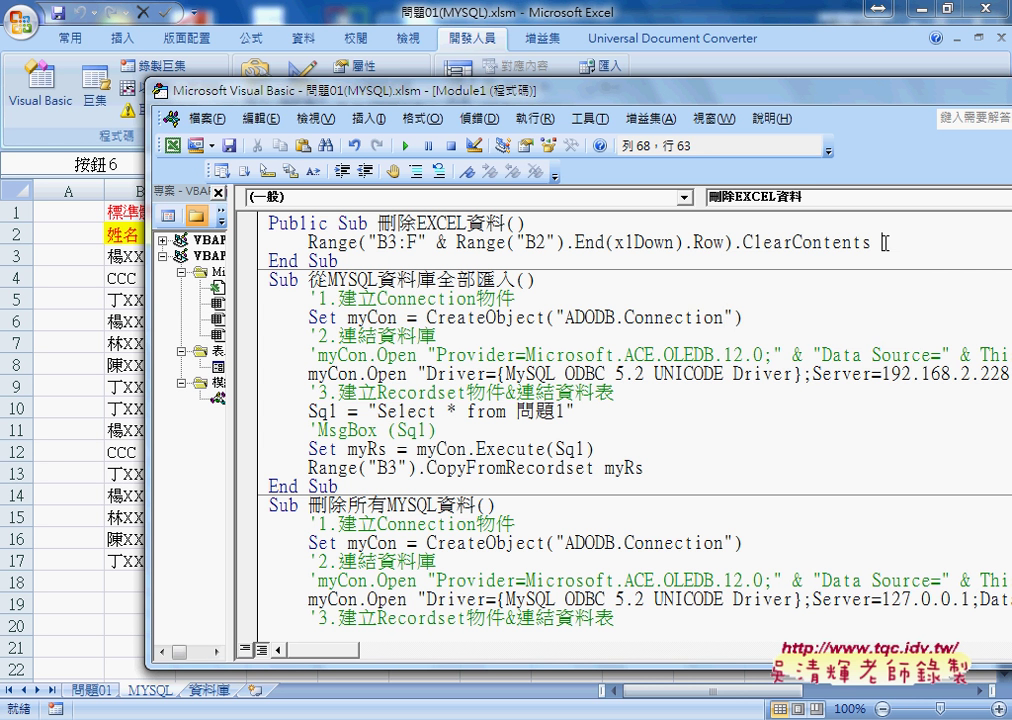
Step: Back in Excel, run 刪除EXCEL資料 to empty rows 3–17
{"action": "key", "text": "alt+F11"}
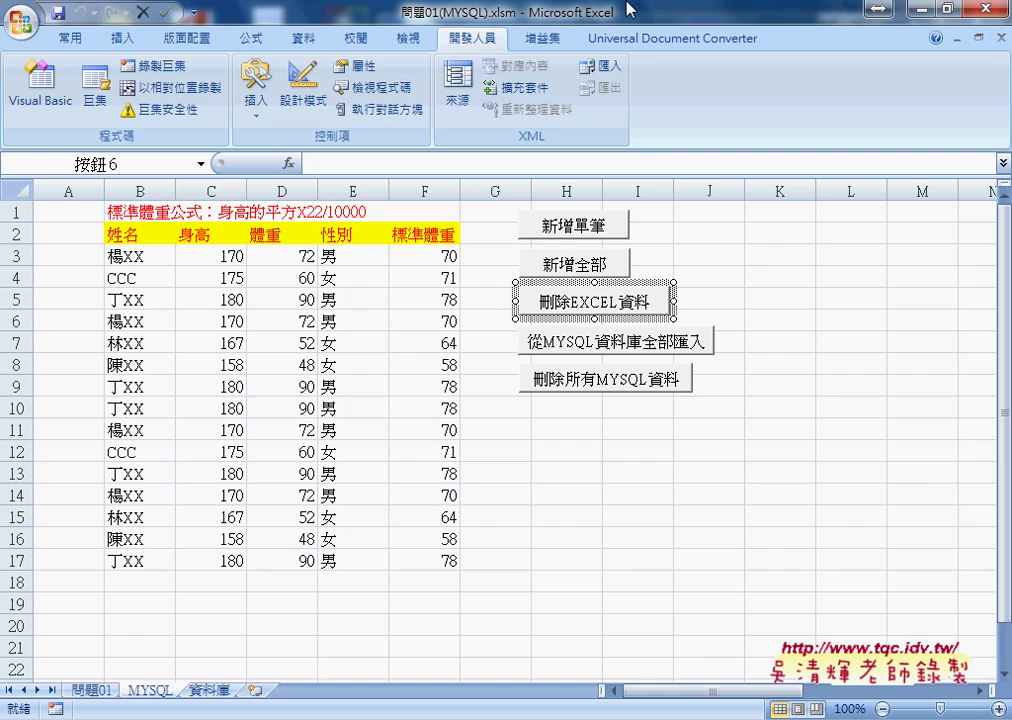
{"action": "left_click", "coordinate": [420, 428]}
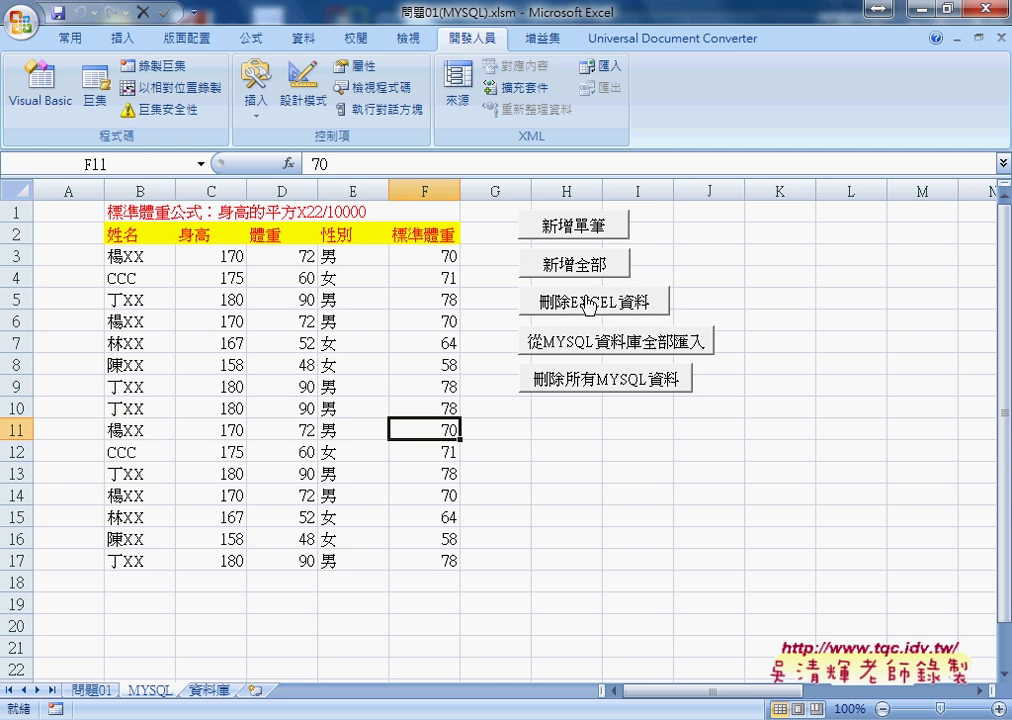
{"action": "left_click", "coordinate": [587, 316]}
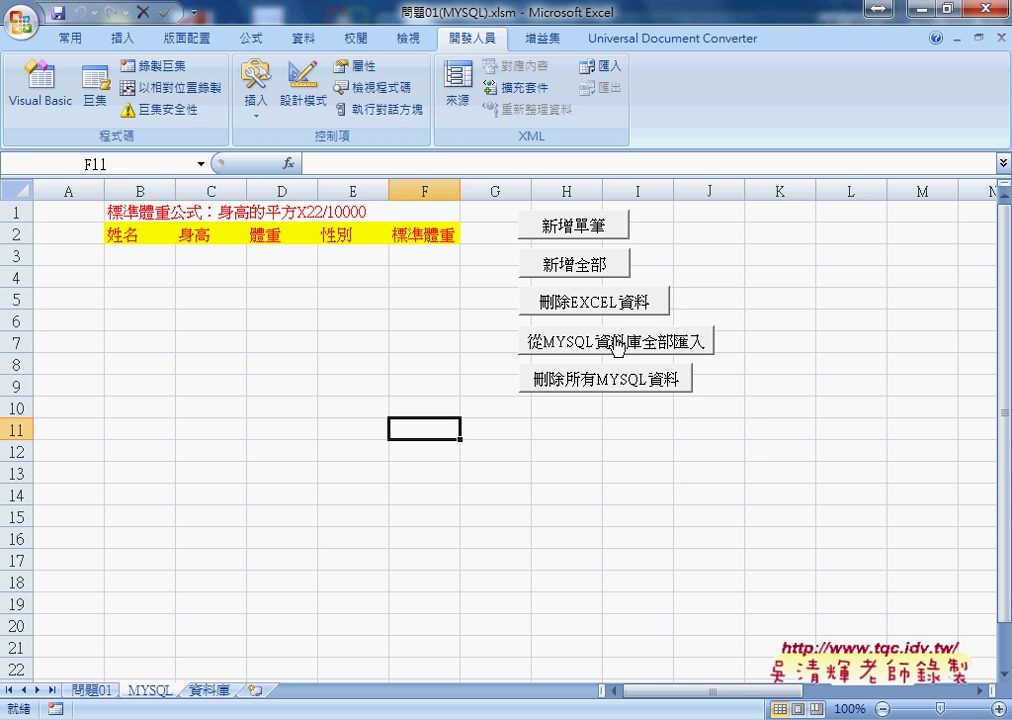
Step: Open the 從MYSQL資料庫全部匯入 button's macro code through 指定巨集
{"action": "right_click", "coordinate": [617, 347]}
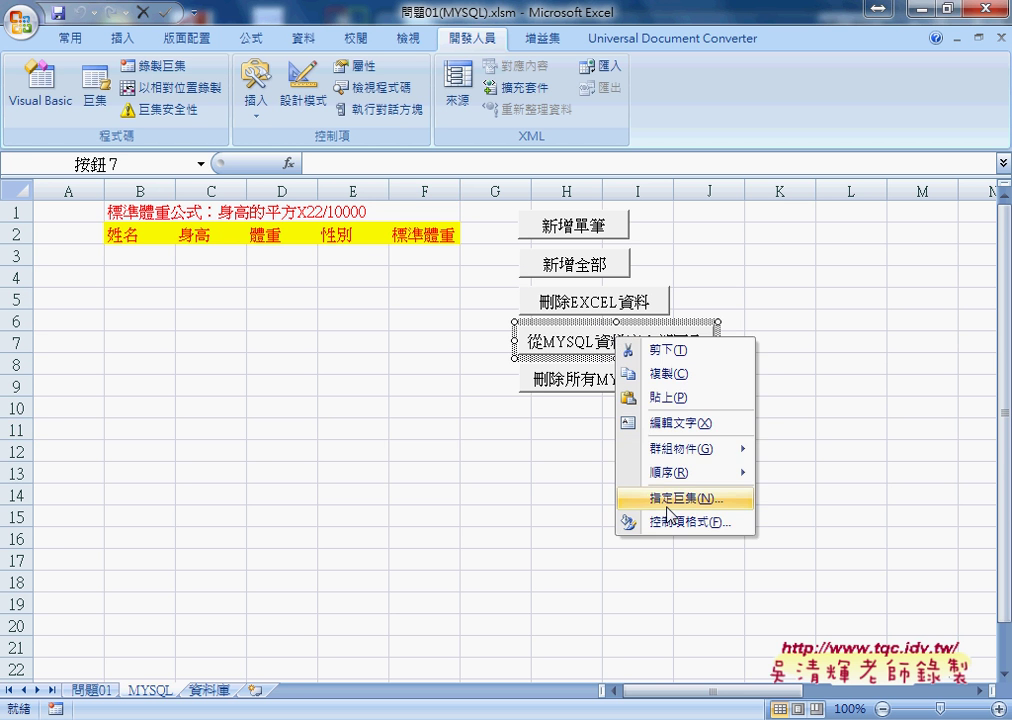
{"action": "left_click", "coordinate": [665, 498]}
{"action": "left_click", "coordinate": [820, 381]}
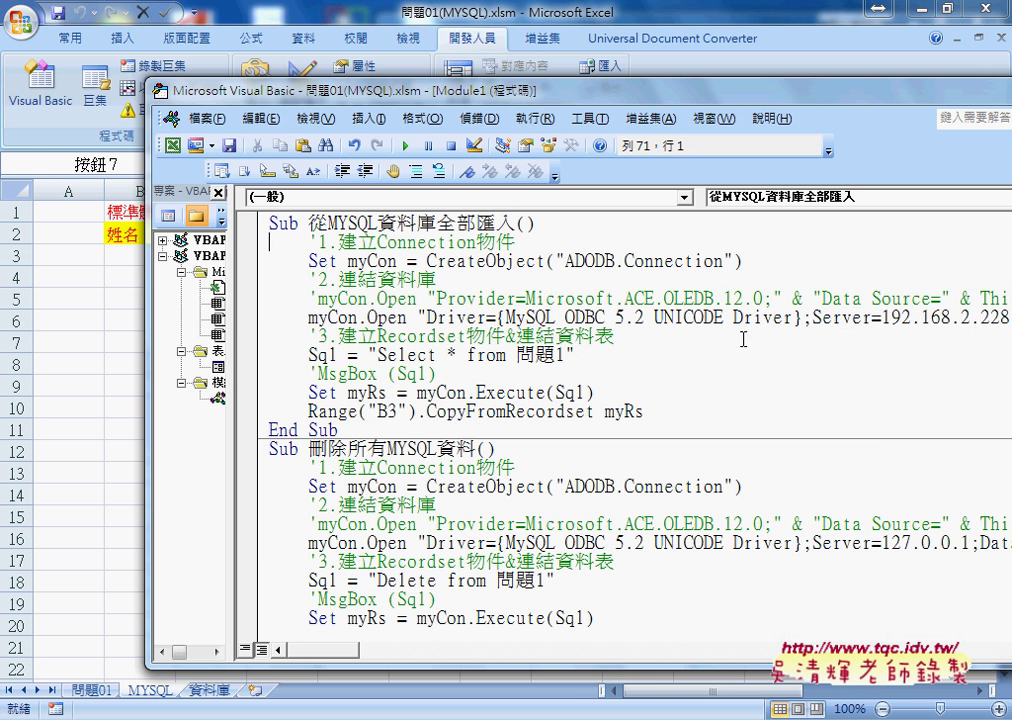
Step: Review the Select * from 問題1 query, its Execute call into myRs, and the B3 destination
{"action": "left_click_drag", "start_coordinate": [308, 222], "coordinate": [511, 226]}
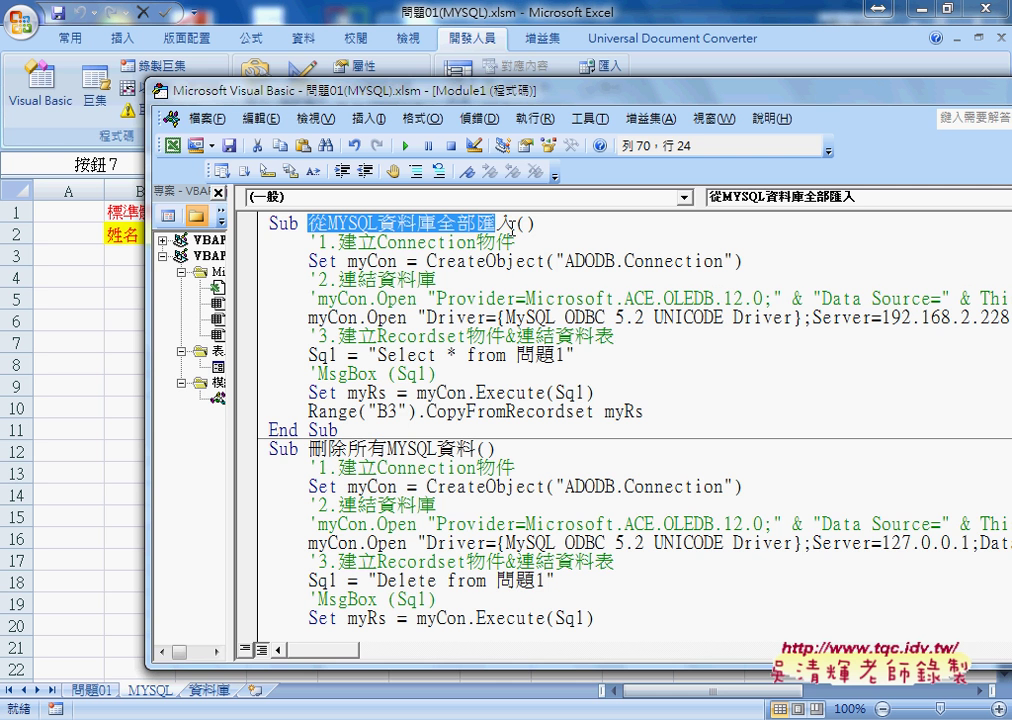
{"action": "left_click_drag", "start_coordinate": [550, 97], "coordinate": [409, 90]}
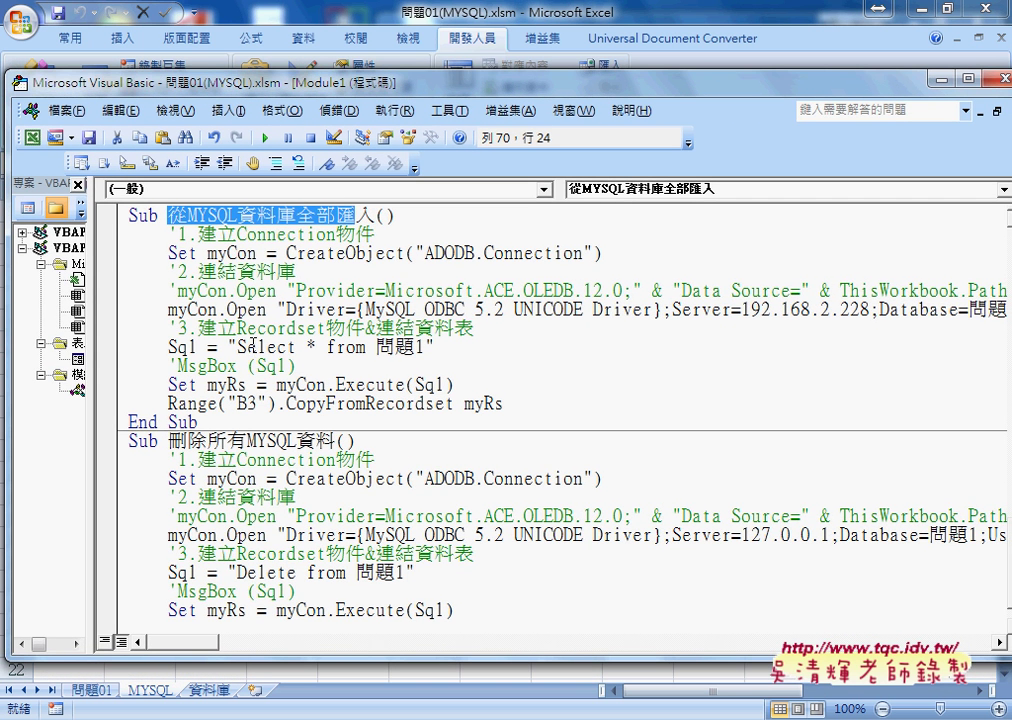
{"action": "left_click_drag", "start_coordinate": [238, 346], "coordinate": [428, 348]}
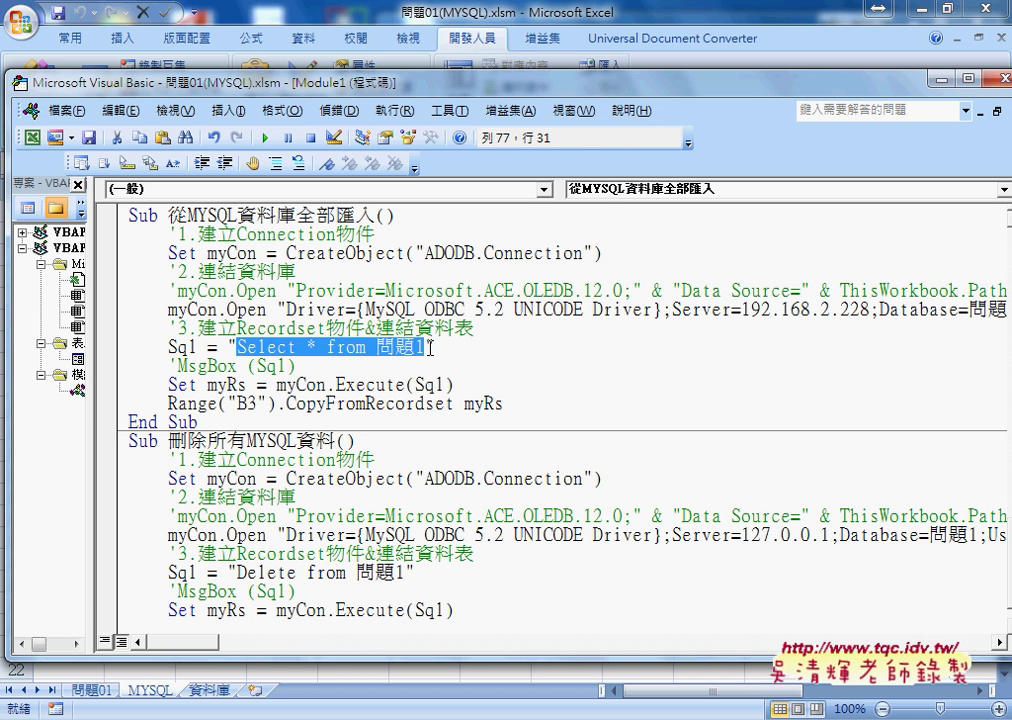
{"action": "left_click", "coordinate": [420, 347]}
{"action": "double_click", "coordinate": [405, 347]}
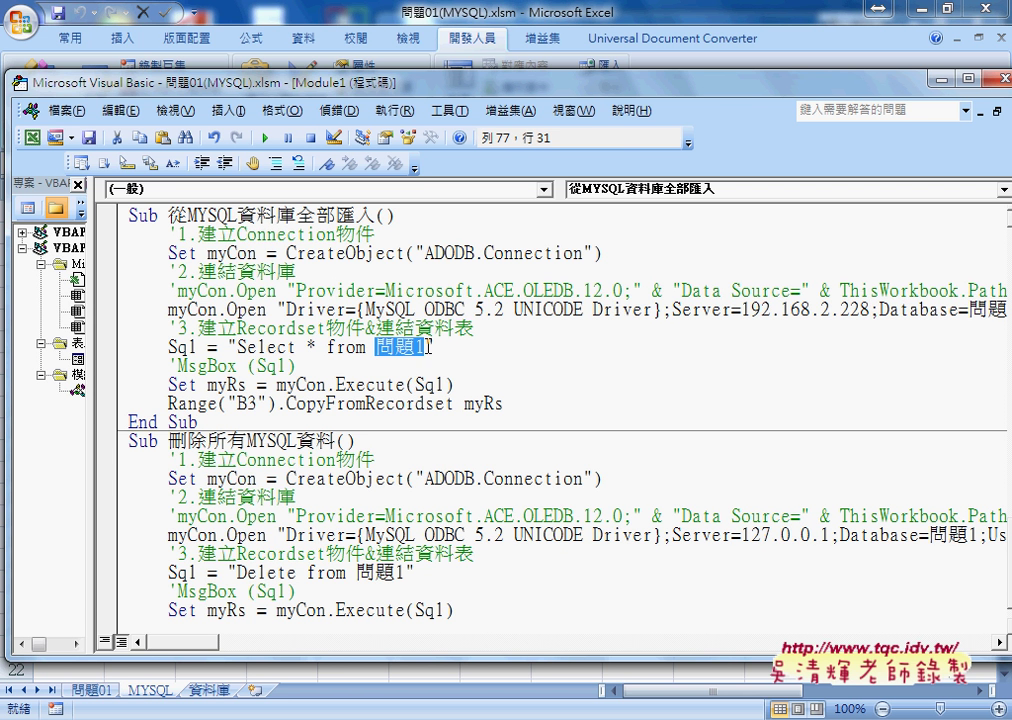
{"action": "double_click", "coordinate": [428, 384]}
{"action": "double_click", "coordinate": [226, 384]}
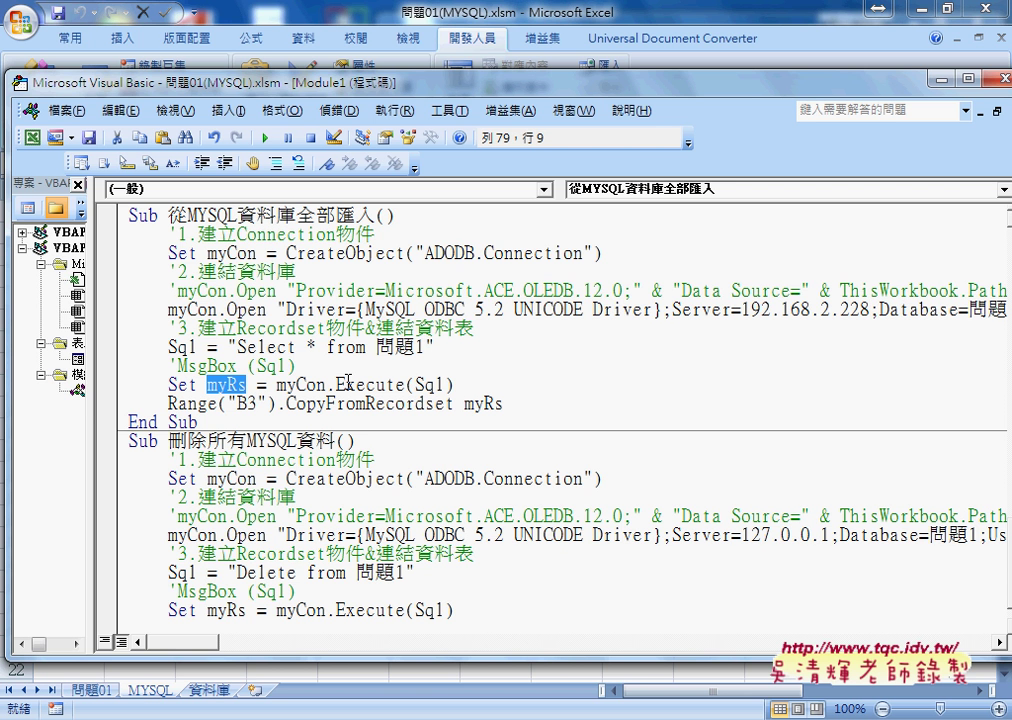
{"action": "left_click_drag", "start_coordinate": [167, 404], "coordinate": [281, 393]}
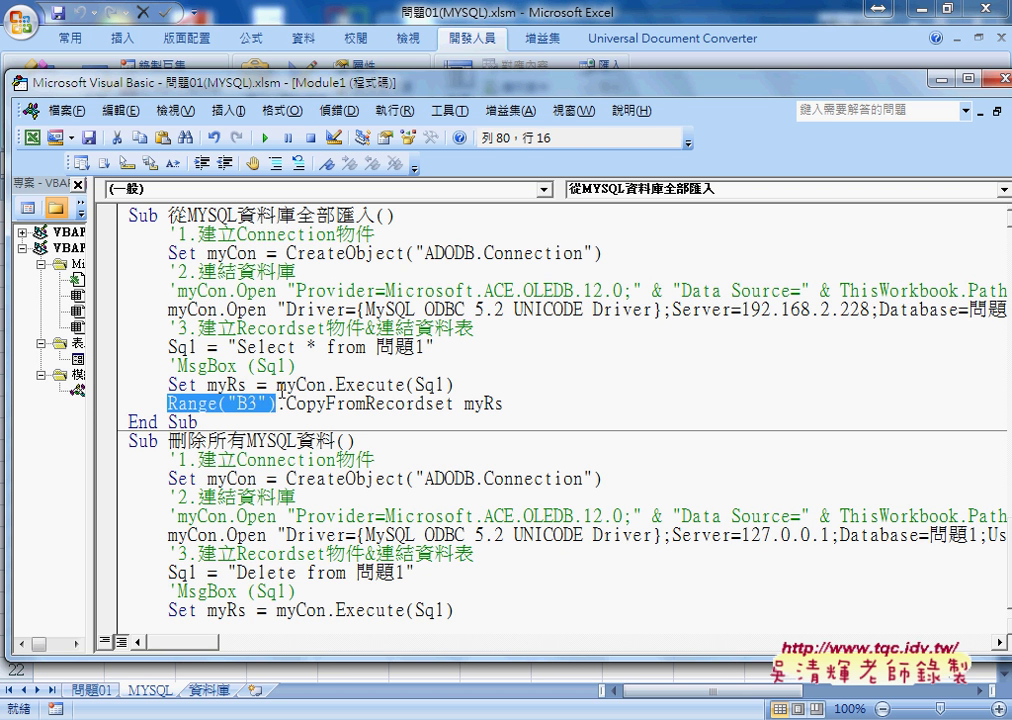
Step: Review the CopyFromRecordset line, then run the macro, which fails connecting from 192.168.2.228
{"action": "left_click_drag", "start_coordinate": [265, 81], "coordinate": [565, 149]}
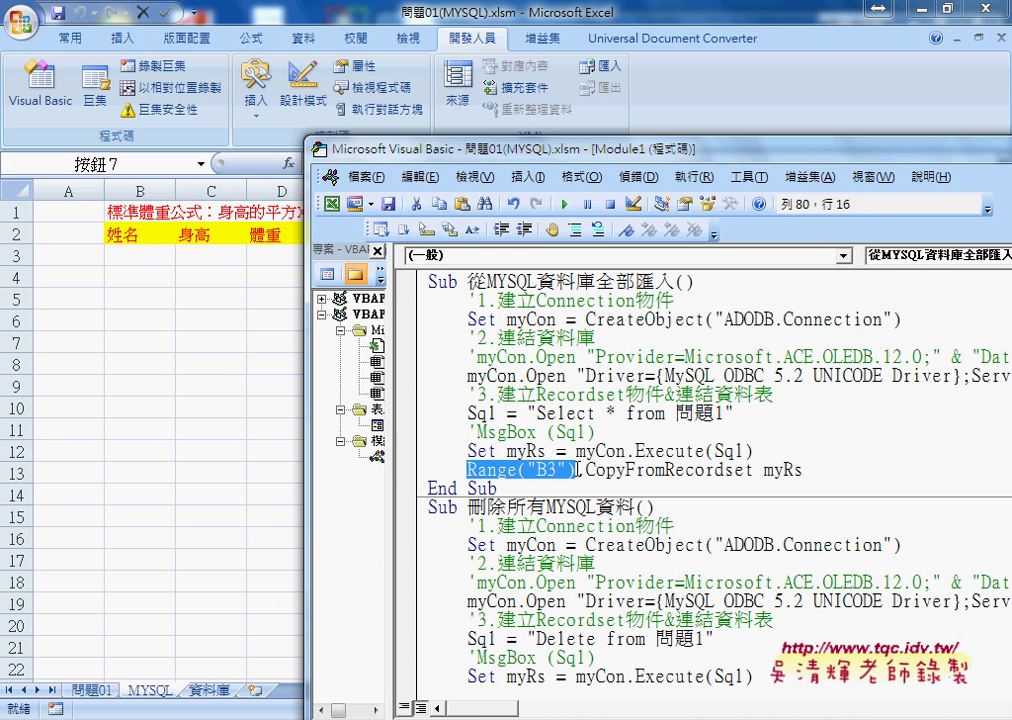
{"action": "left_click_drag", "start_coordinate": [578, 468], "coordinate": [753, 469]}
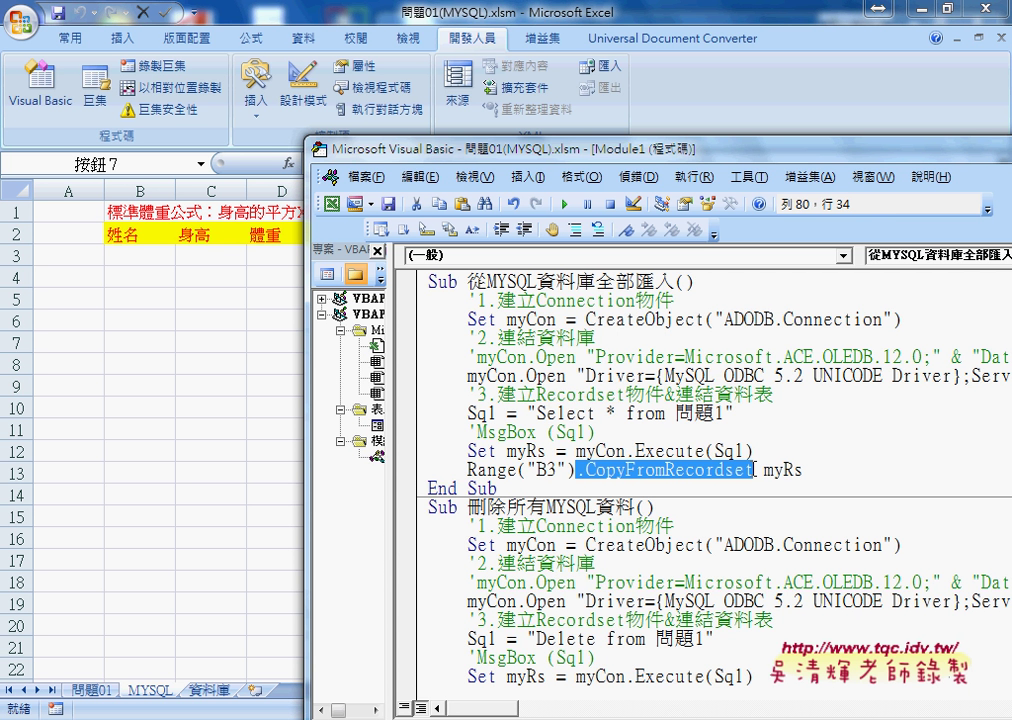
{"action": "double_click", "coordinate": [526, 451]}
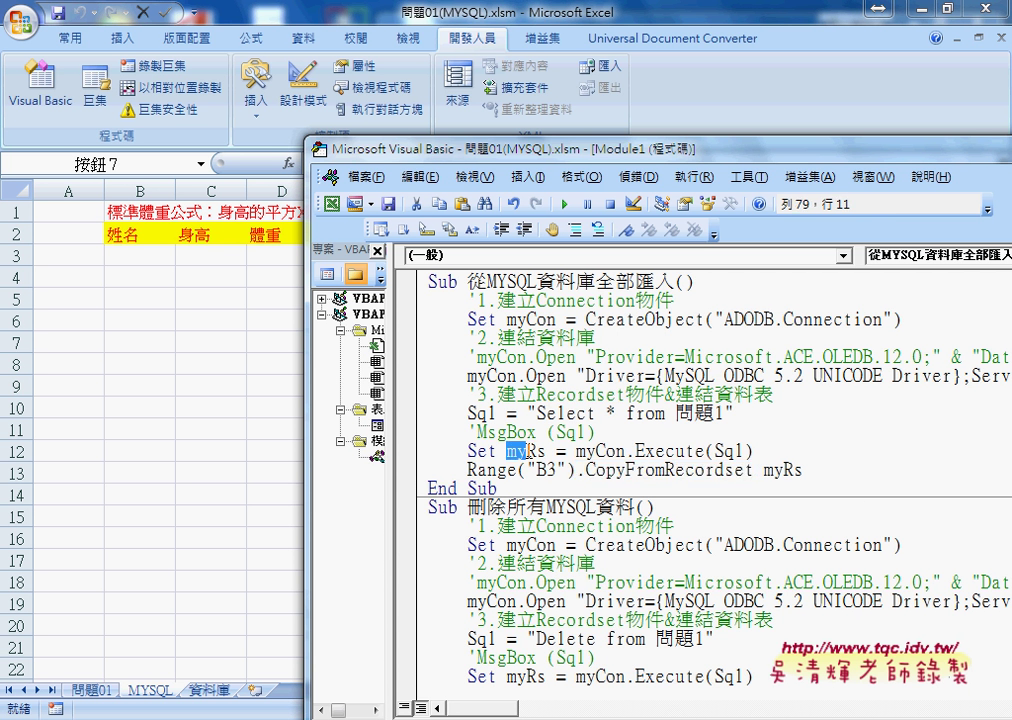
{"action": "double_click", "coordinate": [780, 470]}
{"action": "left_click", "coordinate": [637, 451]}
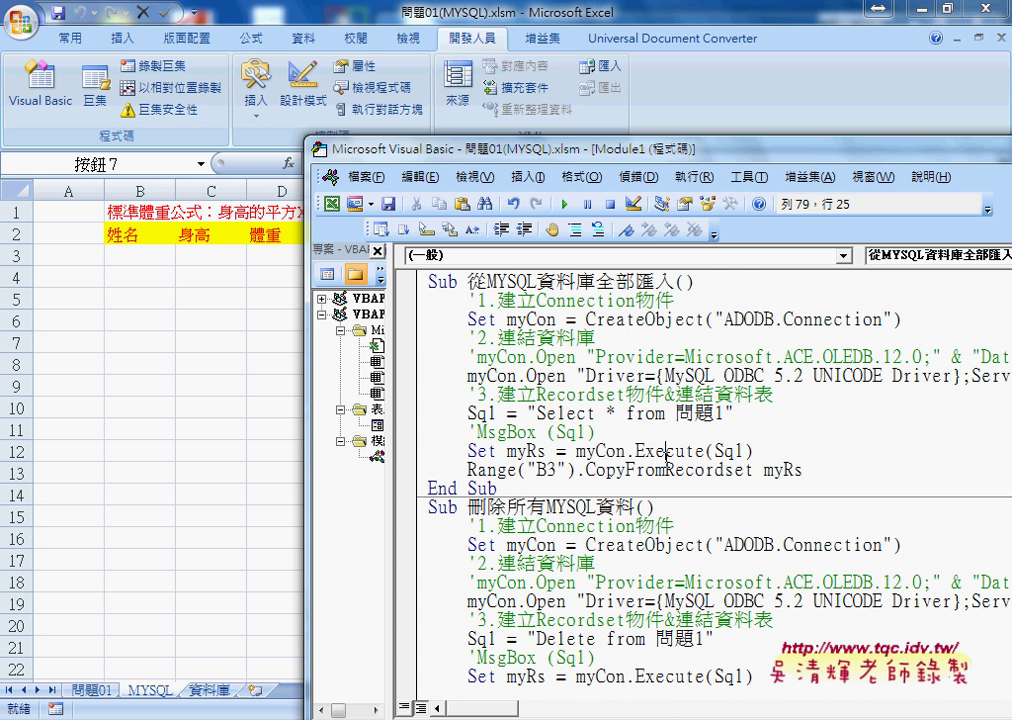
{"action": "left_click_drag", "start_coordinate": [528, 148], "coordinate": [673, 53]}
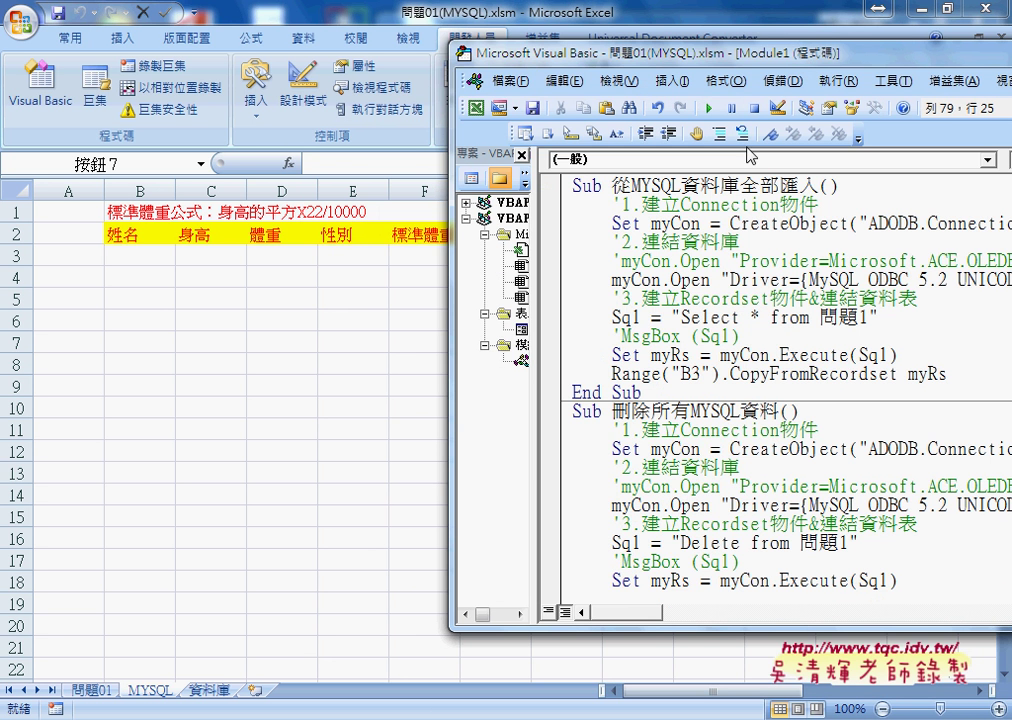
{"action": "left_click", "coordinate": [710, 108]}
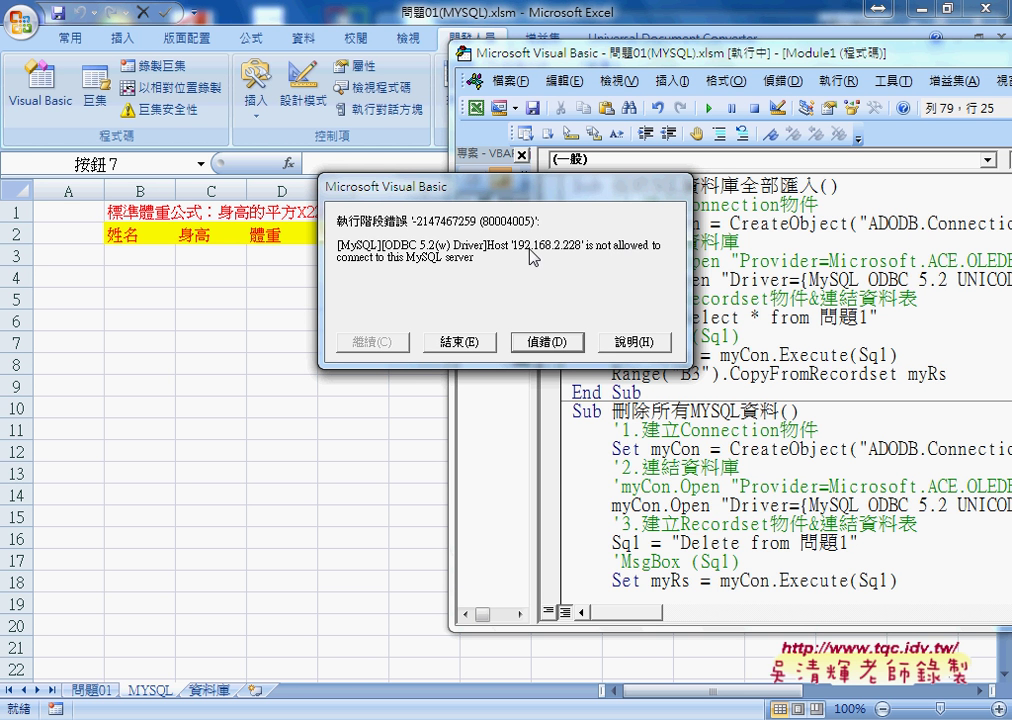
Step: In debug mode change the server back to 127.0.0.1 and resume, importing 15 records
{"action": "left_click", "coordinate": [566, 346]}
{"action": "left_click_drag", "start_coordinate": [777, 52], "coordinate": [277, 51]}
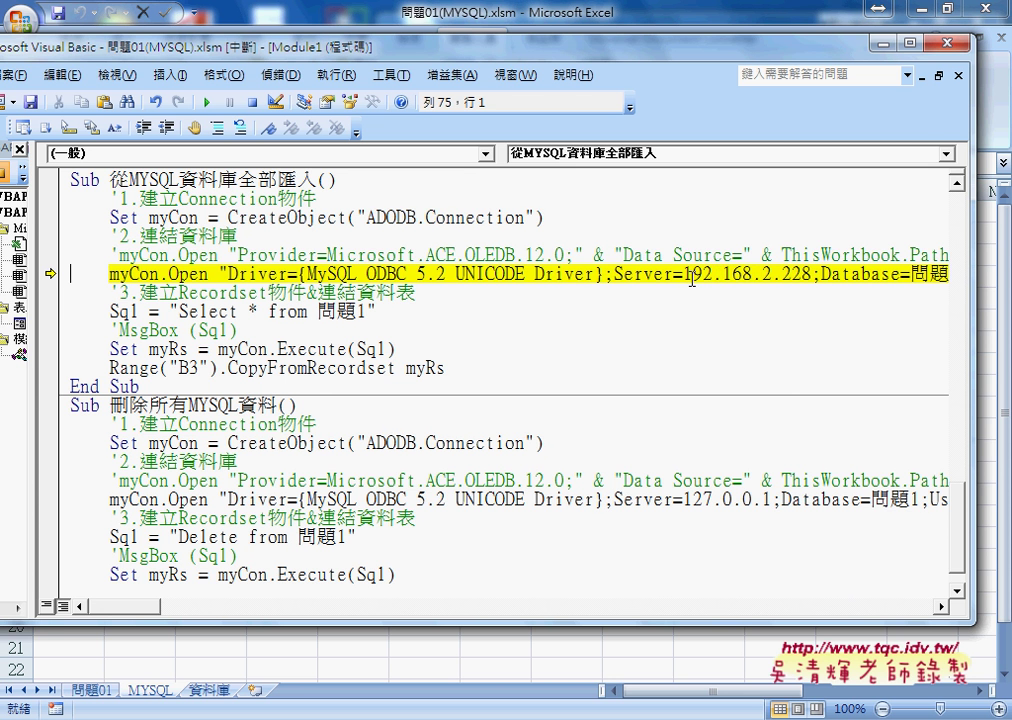
{"action": "left_click_drag", "start_coordinate": [683, 273], "coordinate": [811, 273]}
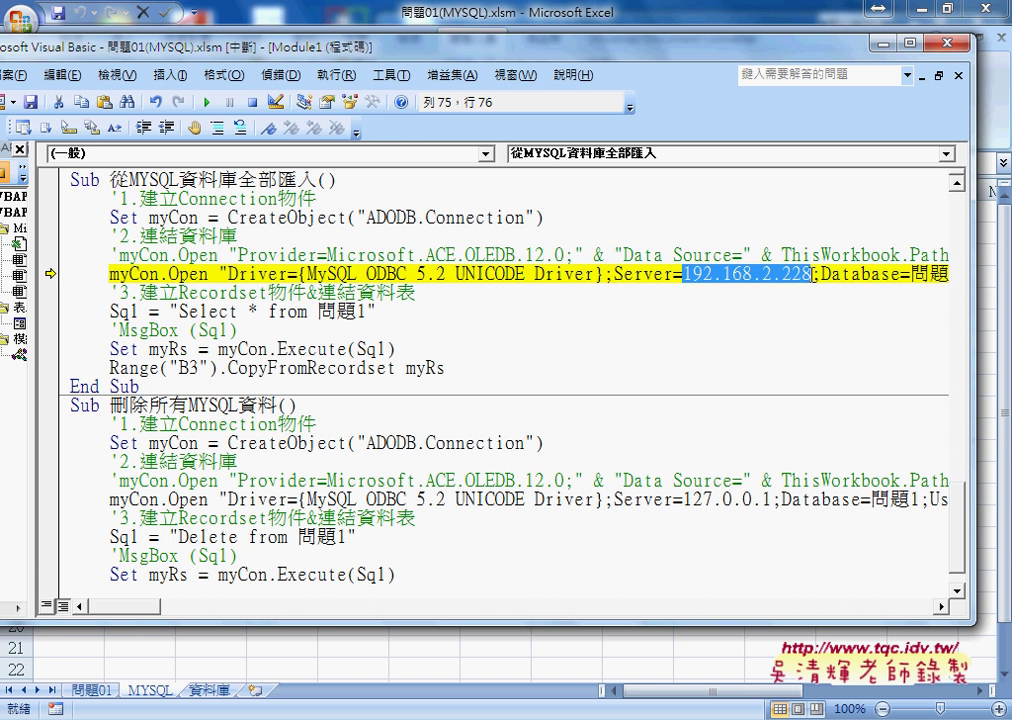
{"action": "type", "text": "127.0."}
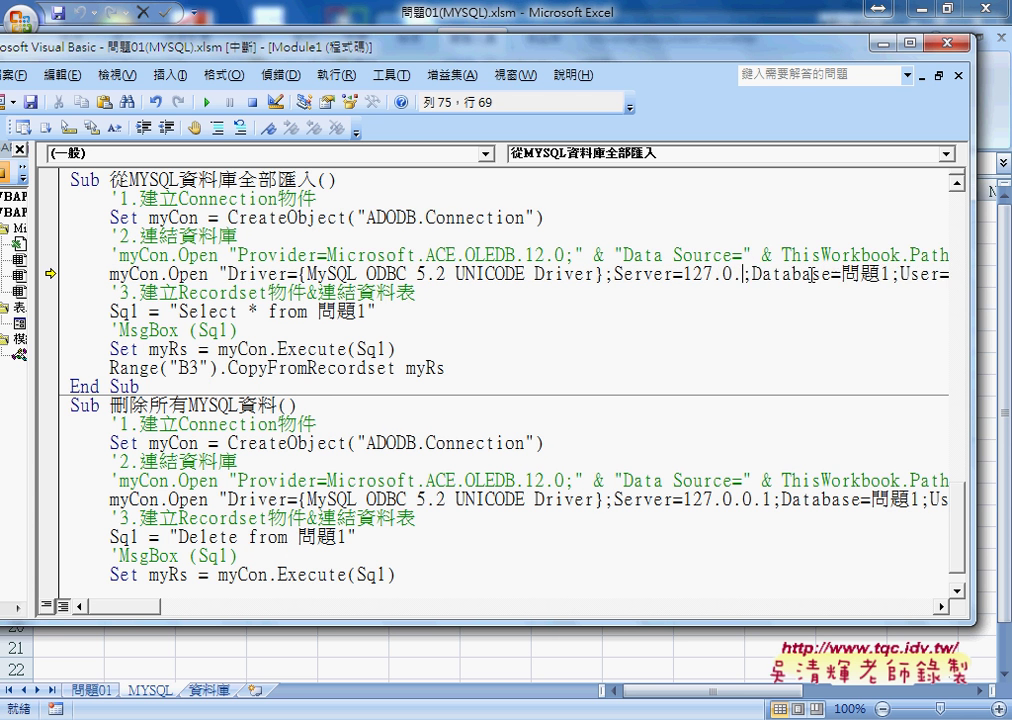
{"action": "type", "text": "0.1"}
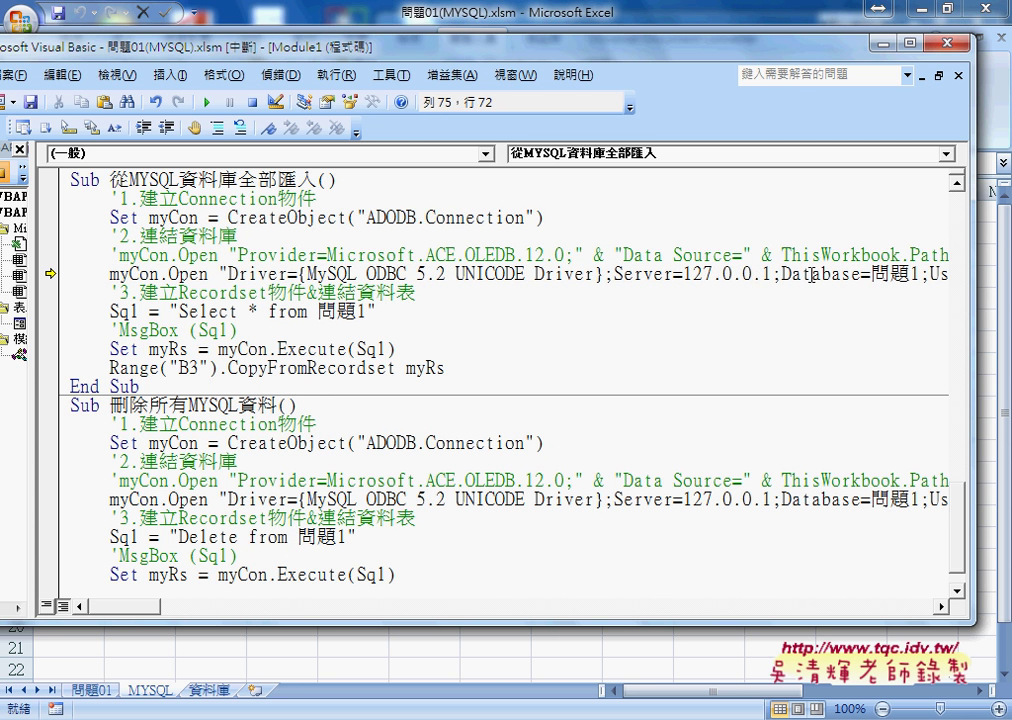
{"action": "left_click_drag", "start_coordinate": [357, 44], "coordinate": [683, 68]}
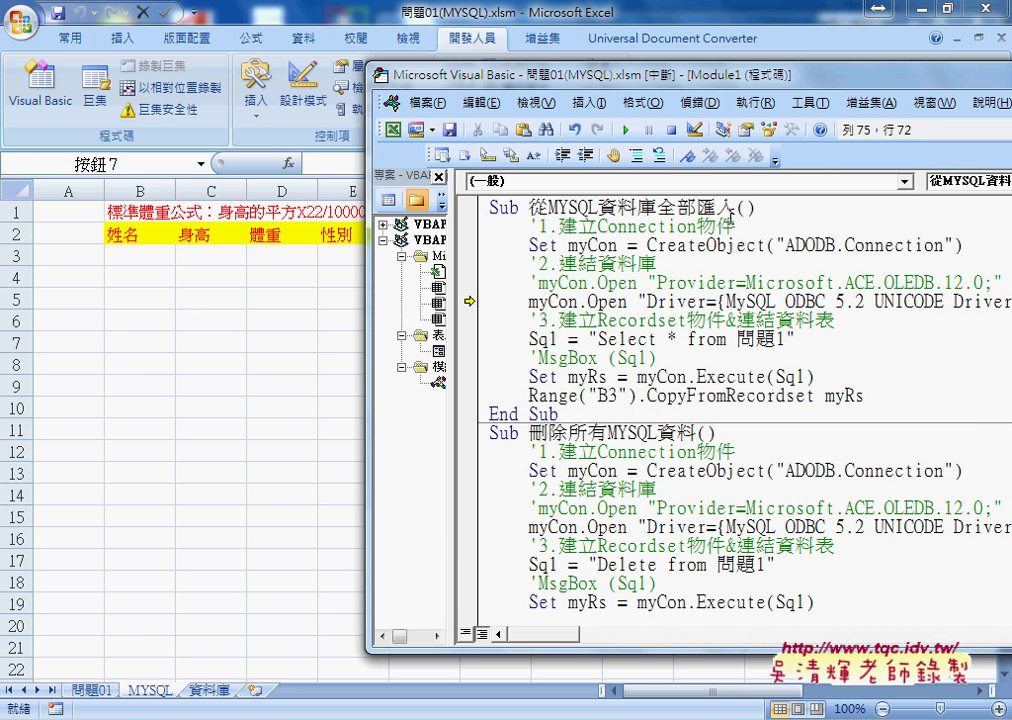
{"action": "left_click", "coordinate": [628, 131]}
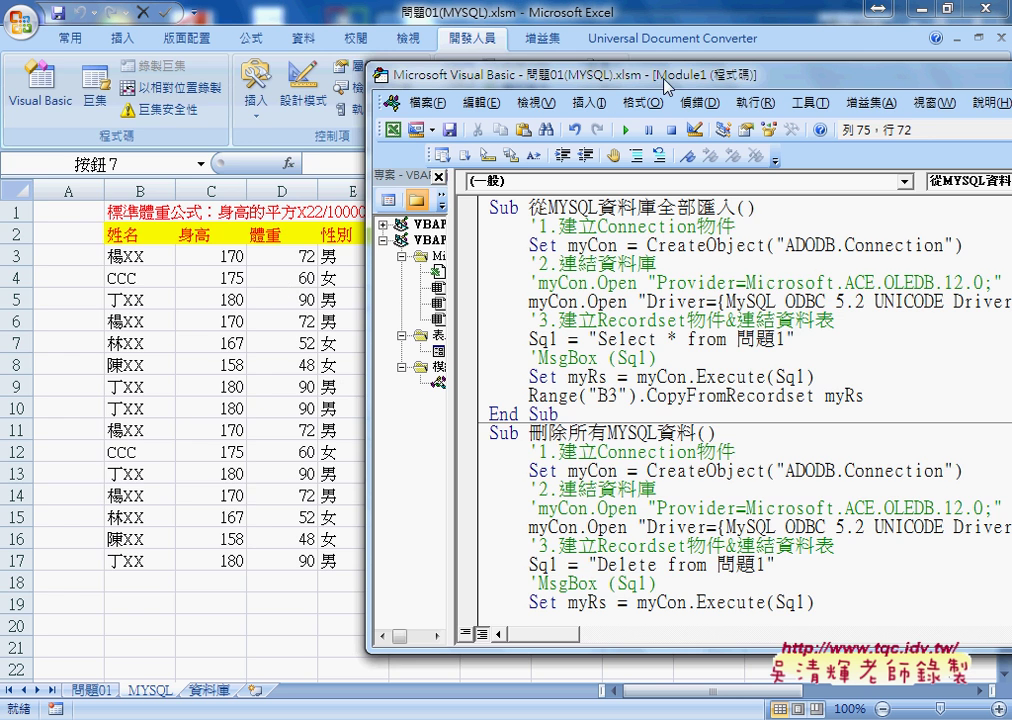
{"action": "left_click_drag", "start_coordinate": [528, 68], "coordinate": [229, 70]}
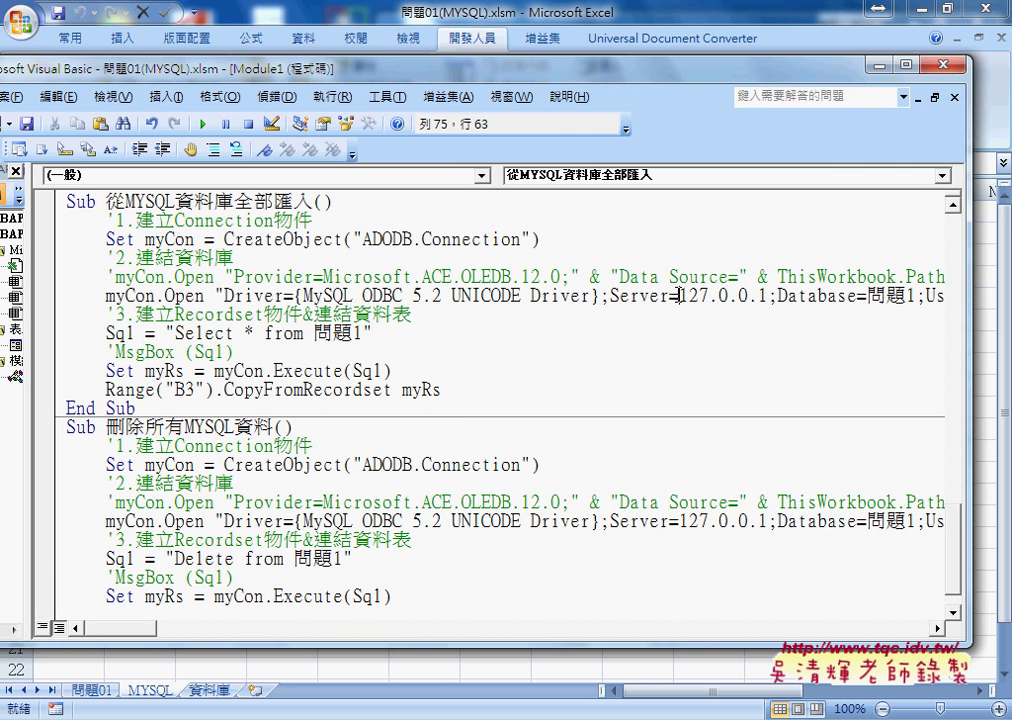
{"action": "left_click_drag", "start_coordinate": [679, 296], "coordinate": [766, 296]}
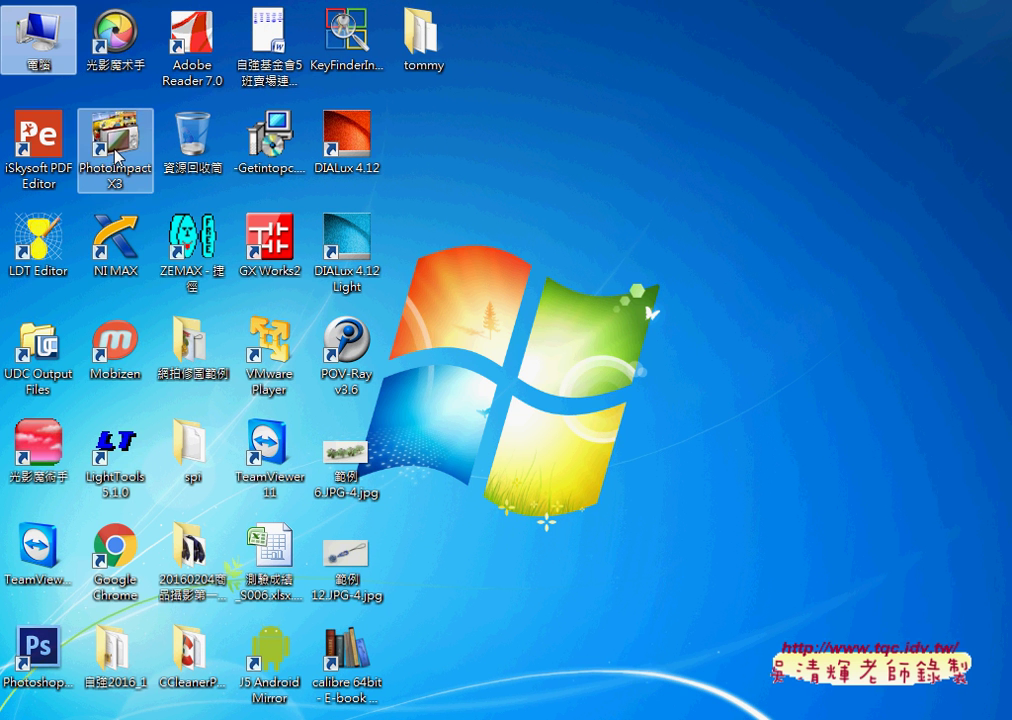
Step: View Computer Properties' system info (64-bit Windows 7), then return to Excel
{"action": "right_click", "coordinate": [31, 40]}
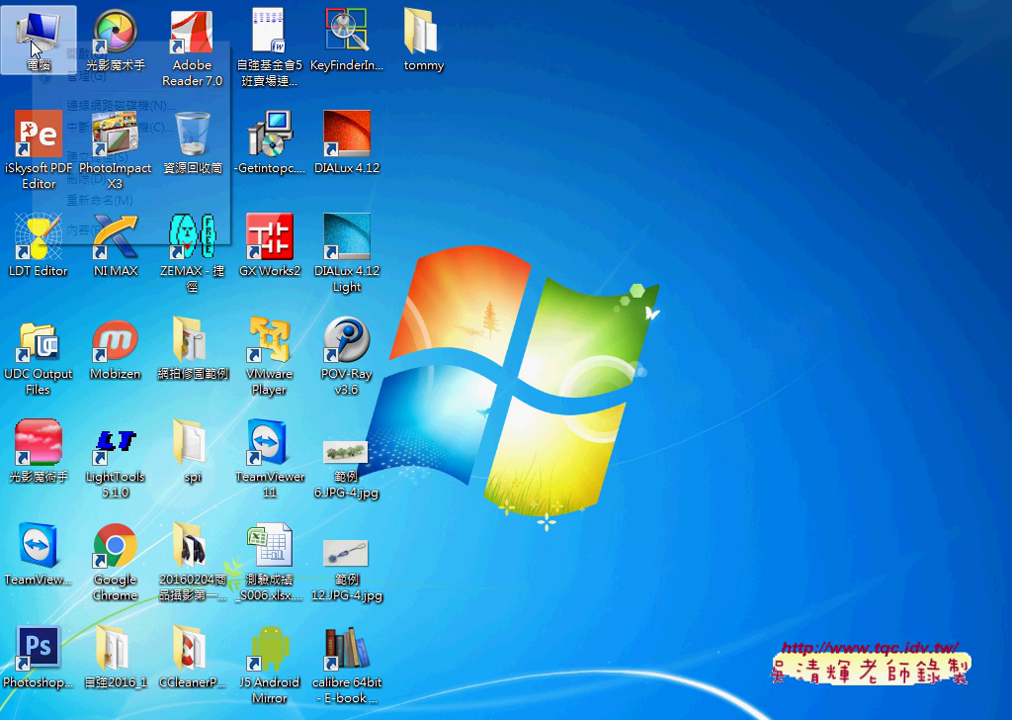
{"action": "left_click", "coordinate": [85, 229]}
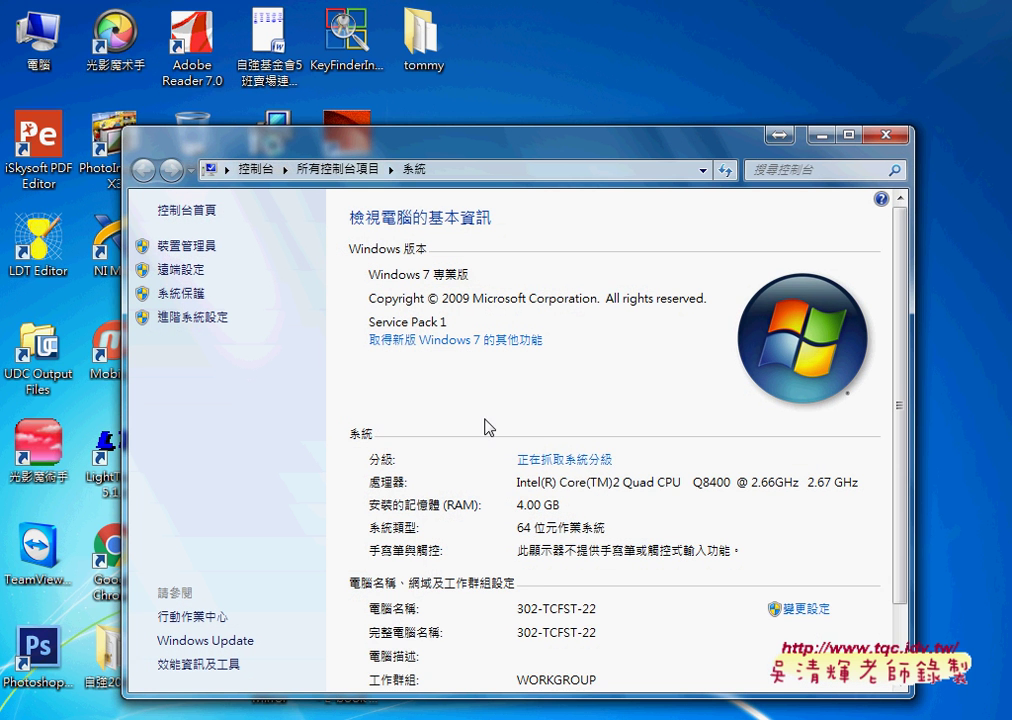
{"action": "left_click", "coordinate": [893, 140]}
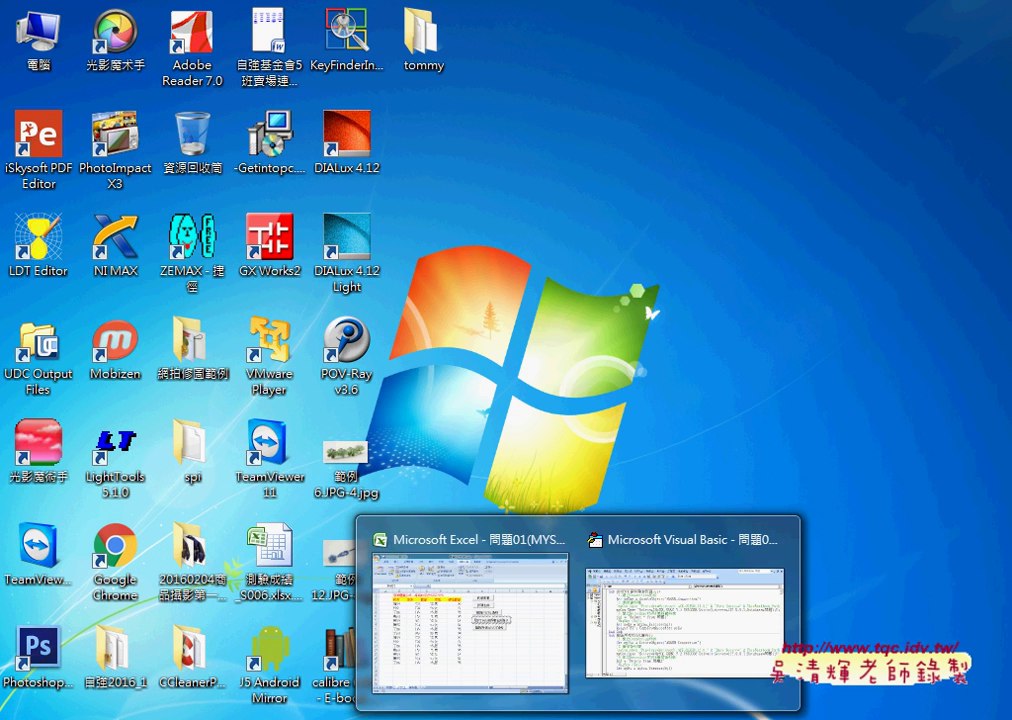
{"action": "left_click", "coordinate": [497, 632]}
Step: Select B3:E17, reload phpMyAdmin's 問題1 table to compare its 15 rows, then return to Excel
{"action": "left_click", "coordinate": [590, 455]}
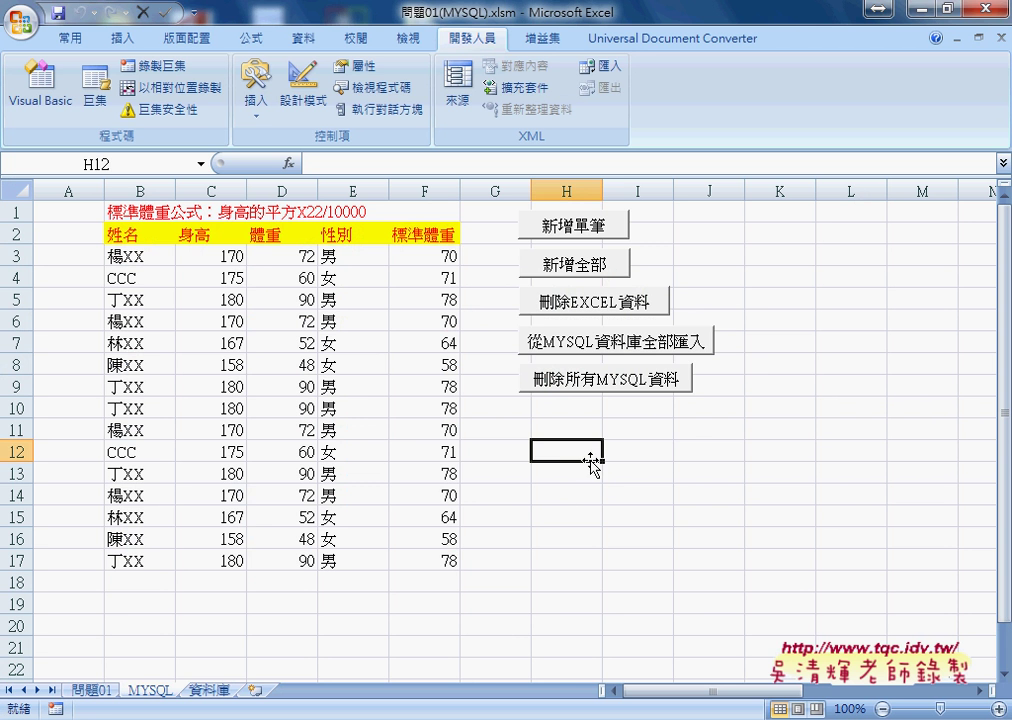
{"action": "mouse_move", "coordinate": [120, 256]}
{"action": "left_mouse_down"}
{"action": "mouse_move", "coordinate": [379, 568]}
{"action": "mouse_move", "coordinate": [445, 561]}
{"action": "left_mouse_up"}
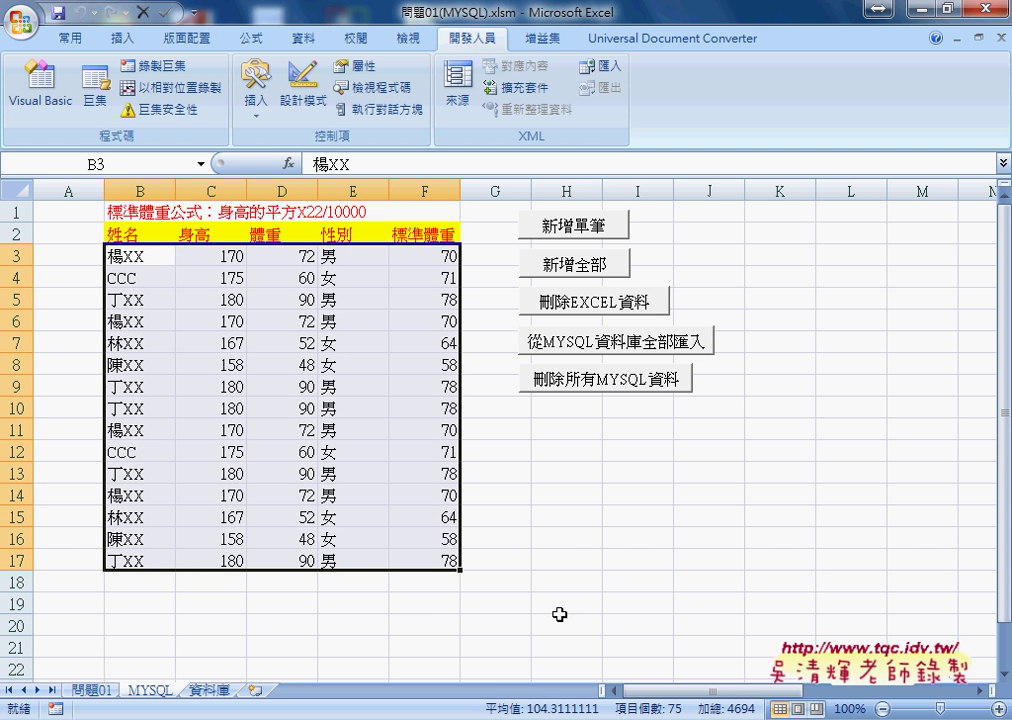
{"action": "mouse_move", "coordinate": [410, 714]}
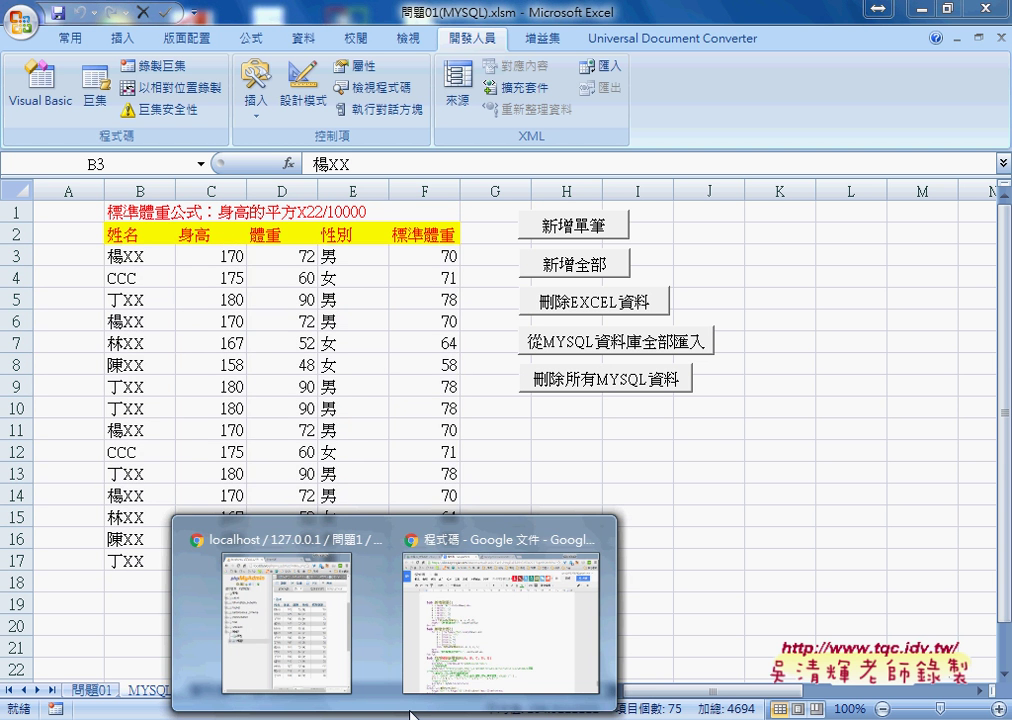
{"action": "left_click", "coordinate": [309, 605]}
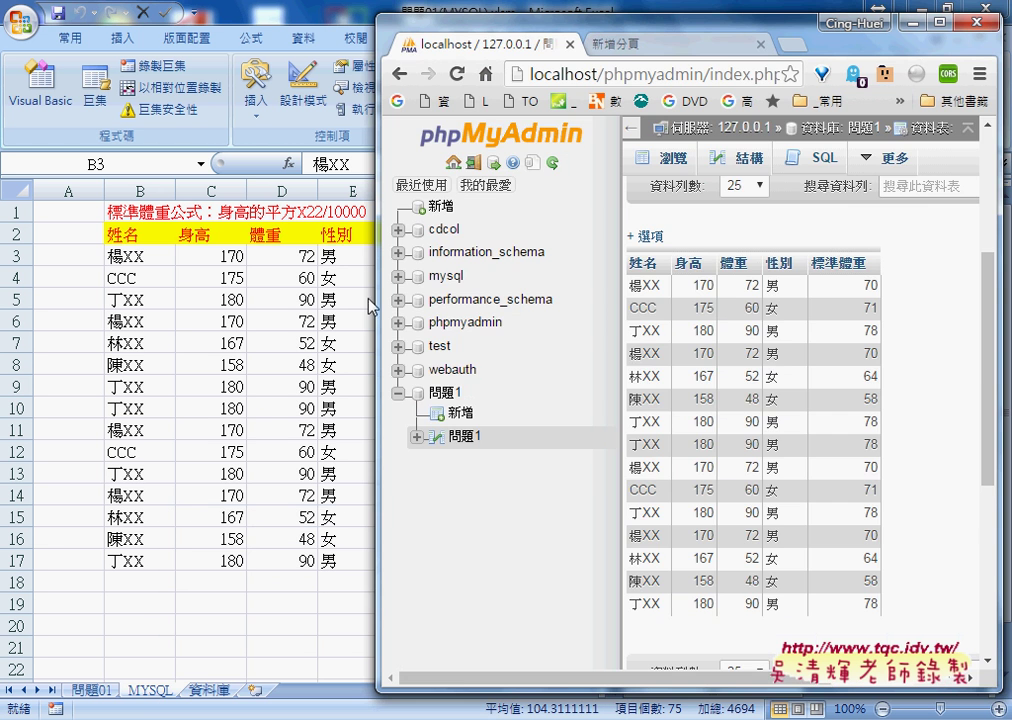
{"action": "left_click", "coordinate": [457, 73]}
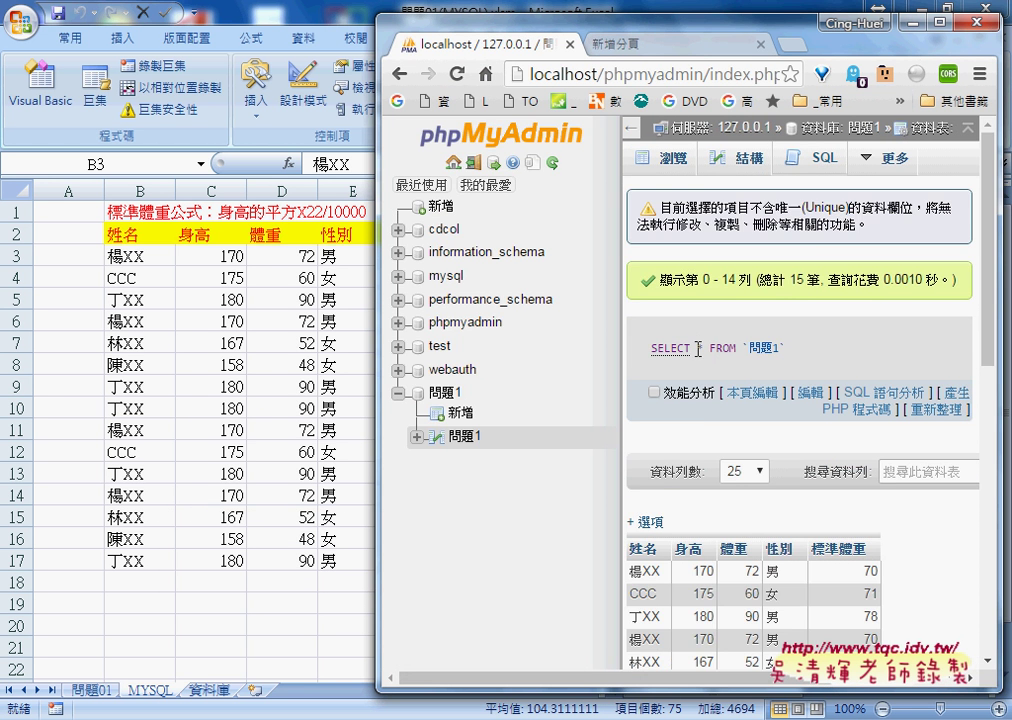
{"action": "scroll", "coordinate": [733, 400], "scroll_direction": "down", "scroll_amount": 5}
{"action": "scroll", "coordinate": [733, 400], "scroll_direction": "up", "scroll_amount": 2}
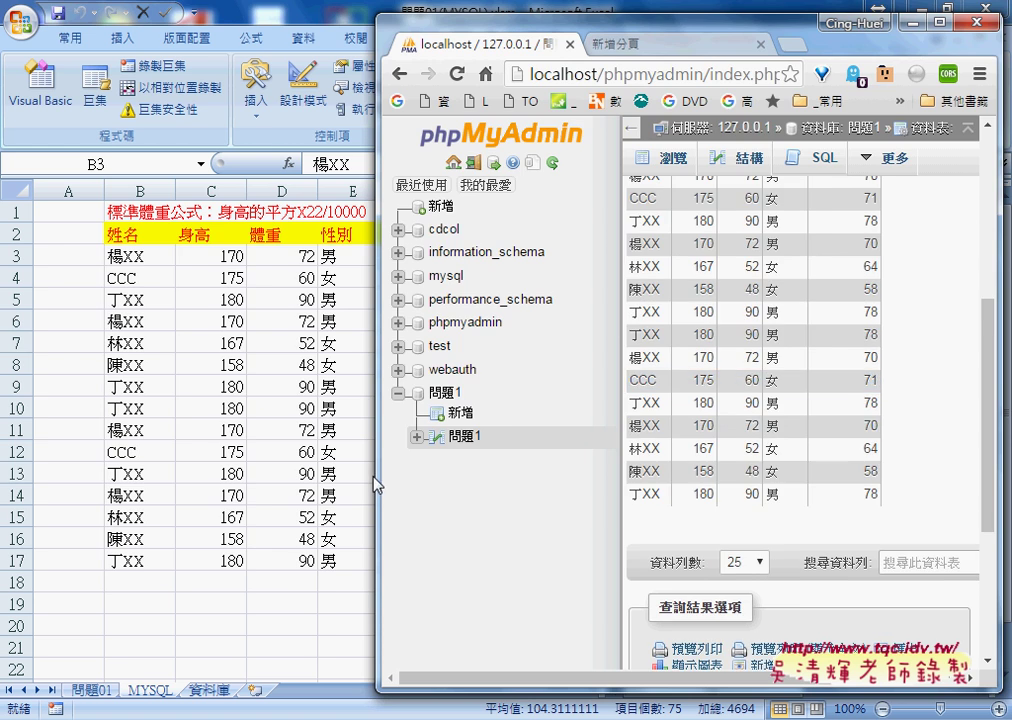
{"action": "key", "text": "alt+Tab"}
{"action": "left_click", "coordinate": [588, 385]}
Step: Review the 刪除所有MYSQL資料 macro's 'Delete from 問題1' SQL string, then run the macro from its button
{"action": "right_click", "coordinate": [588, 385]}
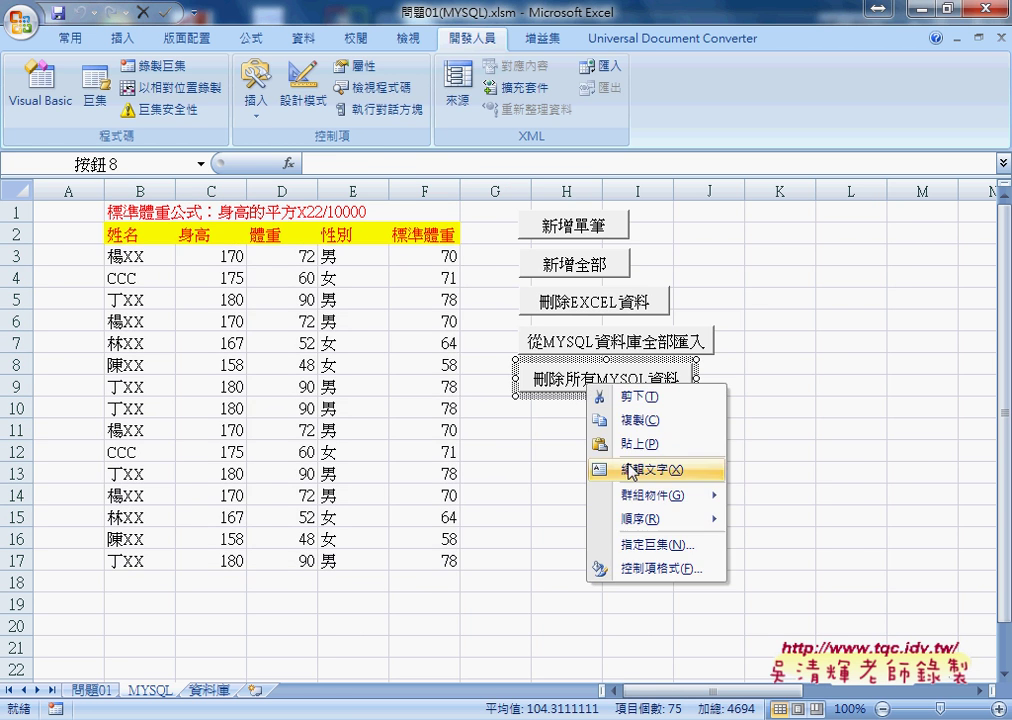
{"action": "left_click", "coordinate": [655, 539]}
{"action": "left_click", "coordinate": [804, 431]}
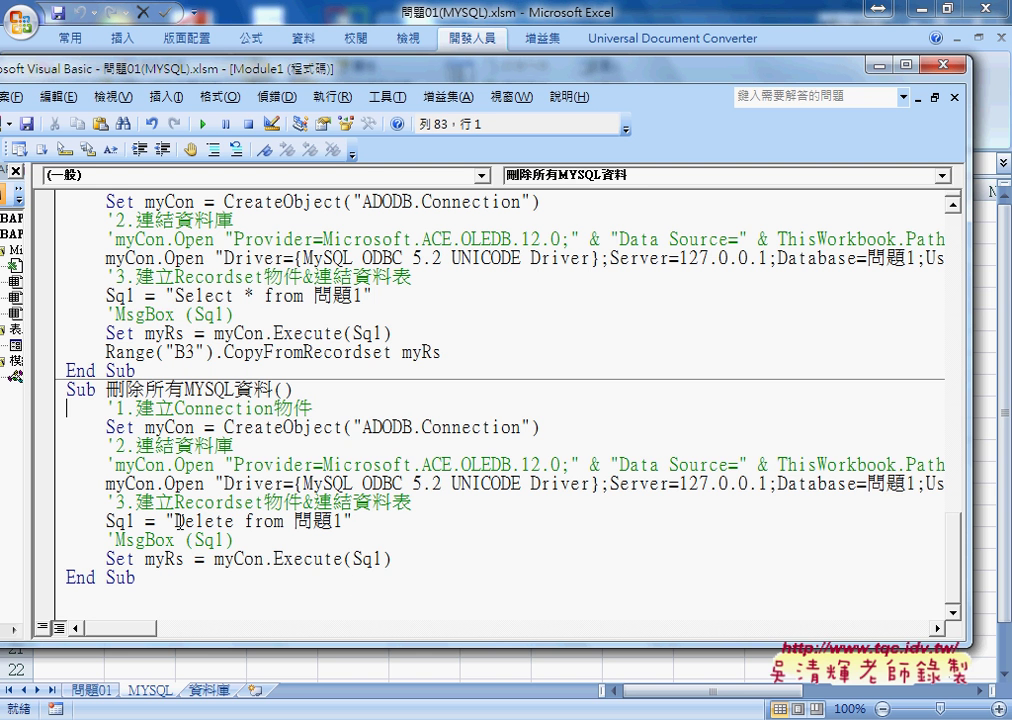
{"action": "left_click_drag", "start_coordinate": [174, 520], "coordinate": [233, 520]}
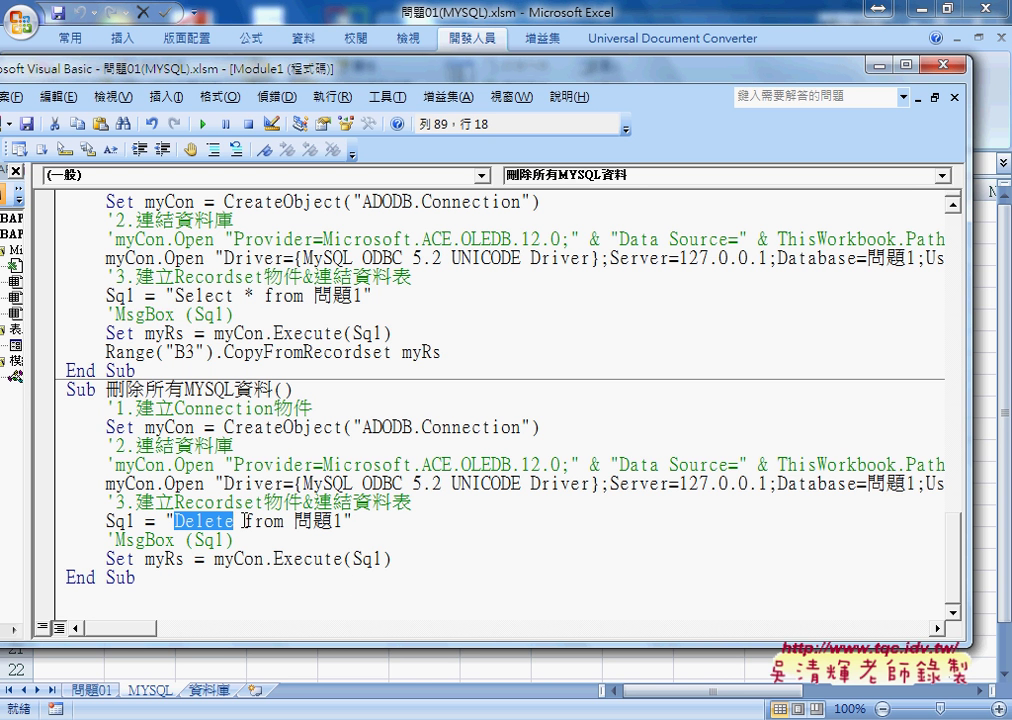
{"action": "double_click", "coordinate": [263, 521]}
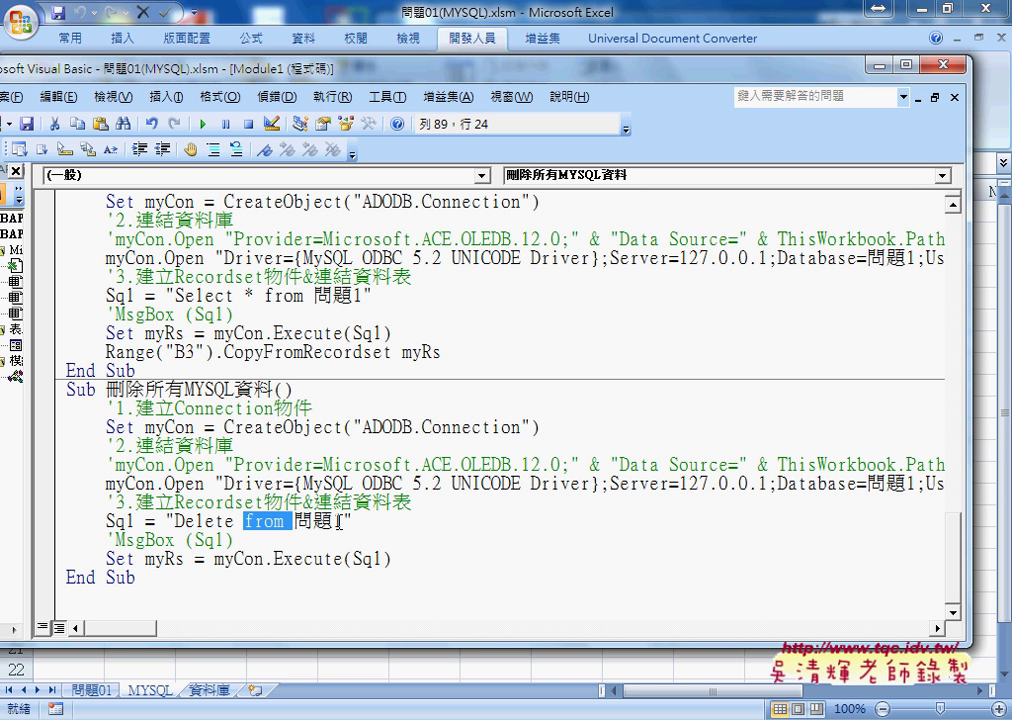
{"action": "left_click_drag", "start_coordinate": [342, 521], "coordinate": [176, 521]}
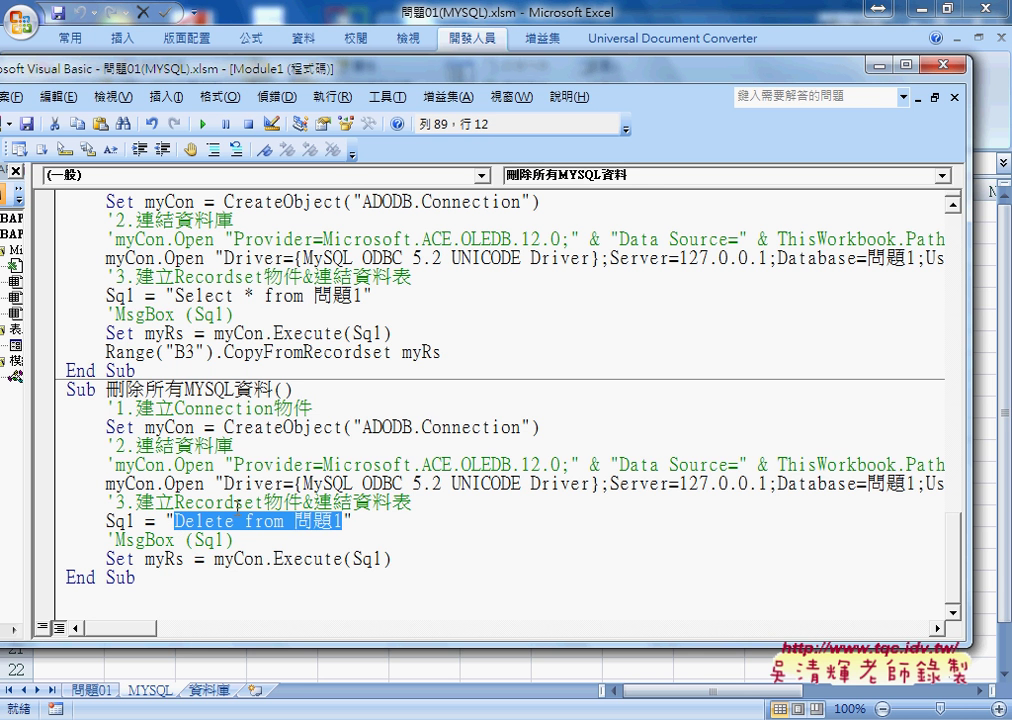
{"action": "key", "text": "alt+q"}
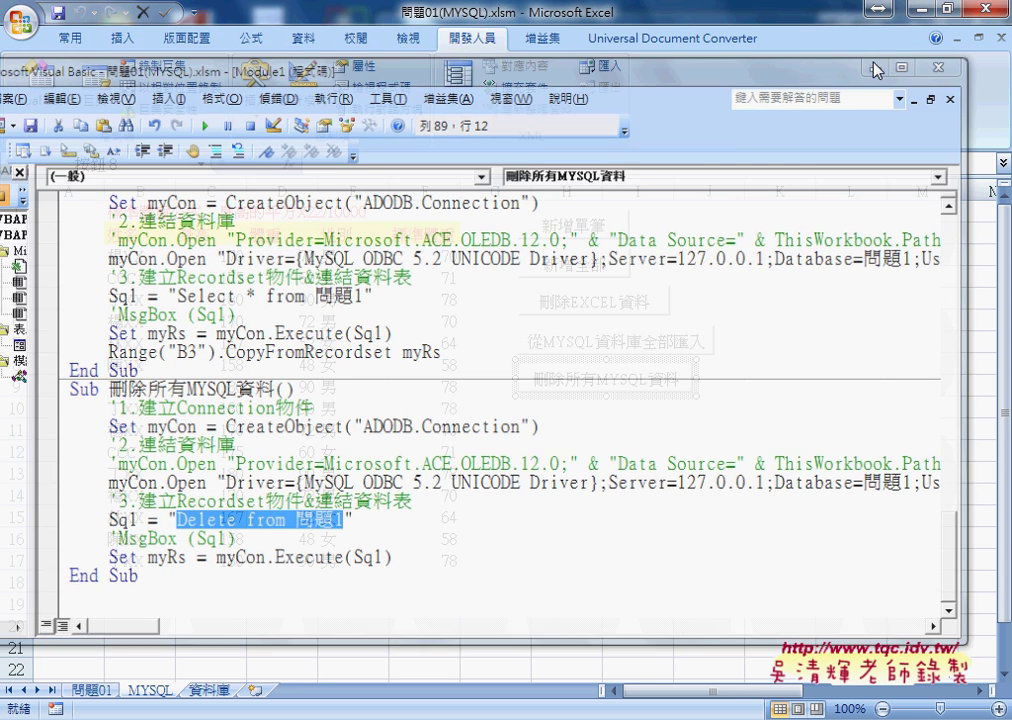
{"action": "left_click", "coordinate": [853, 390]}
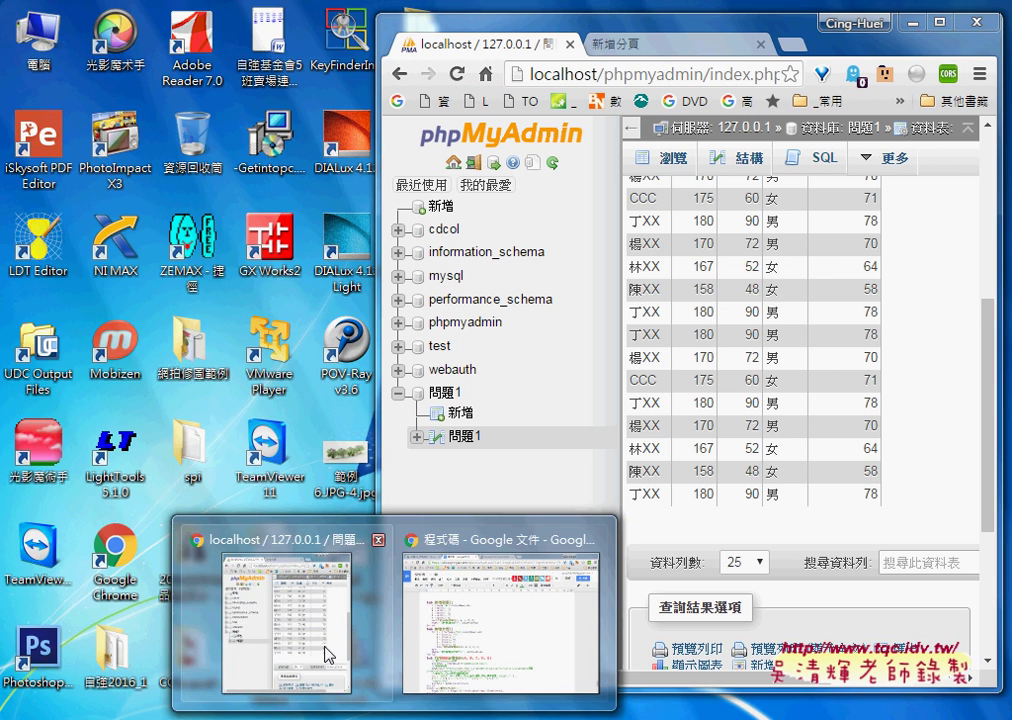
Step: Reload phpMyAdmin to confirm 問題1 returns zero rows, then switch to the 程式碼 Google Doc
{"action": "left_click", "coordinate": [328, 655]}
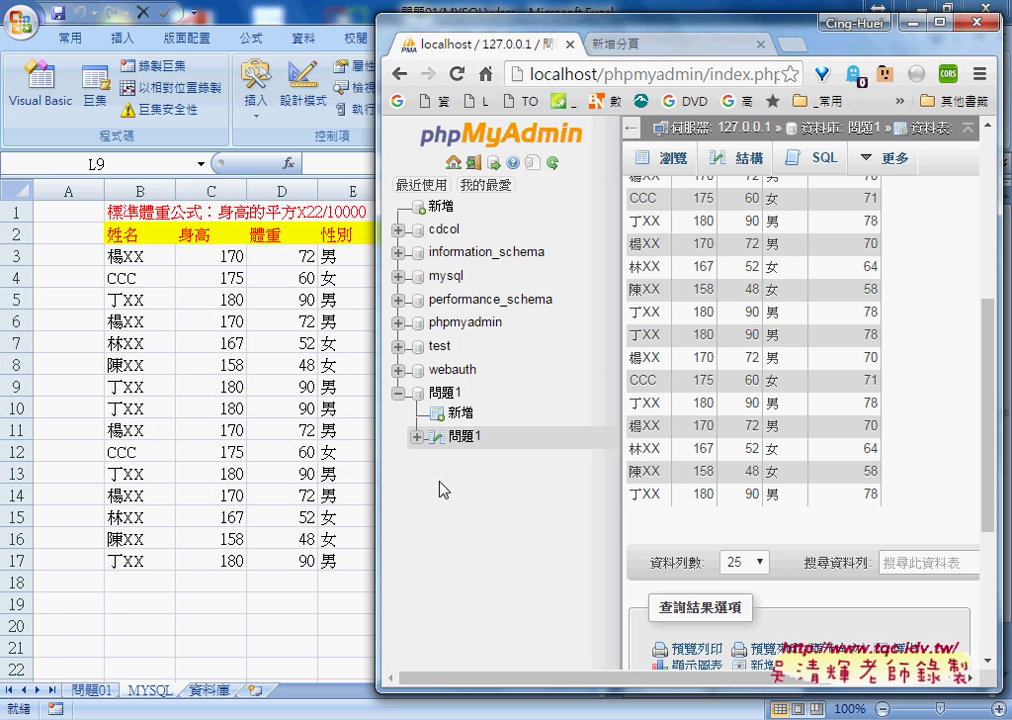
{"action": "left_click", "coordinate": [457, 78]}
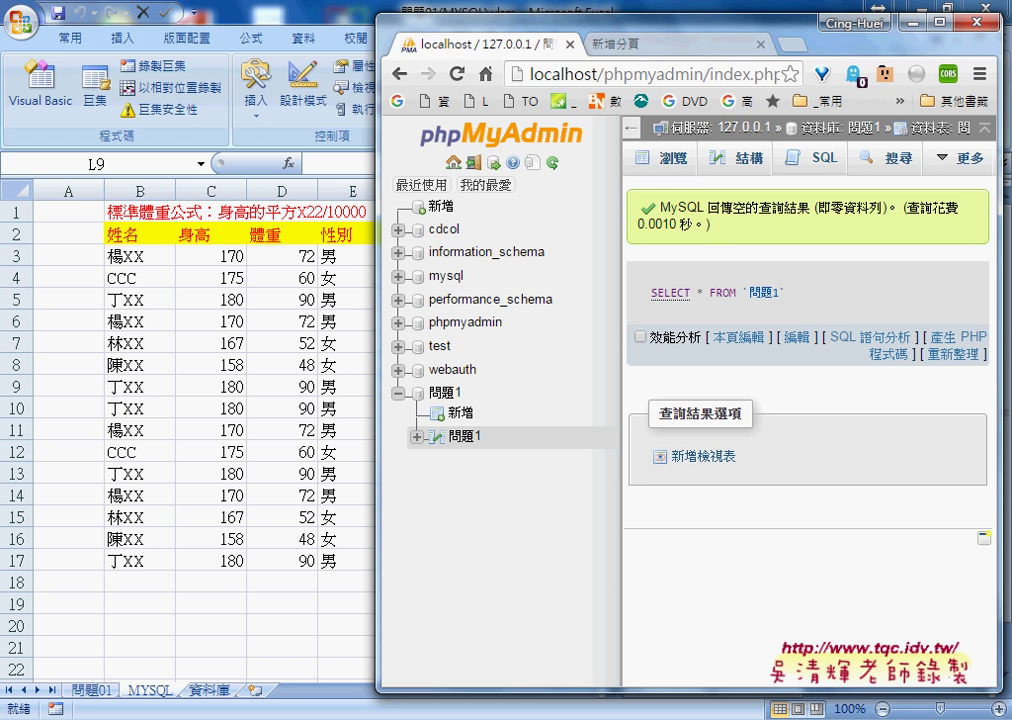
{"action": "left_click", "coordinate": [490, 648]}
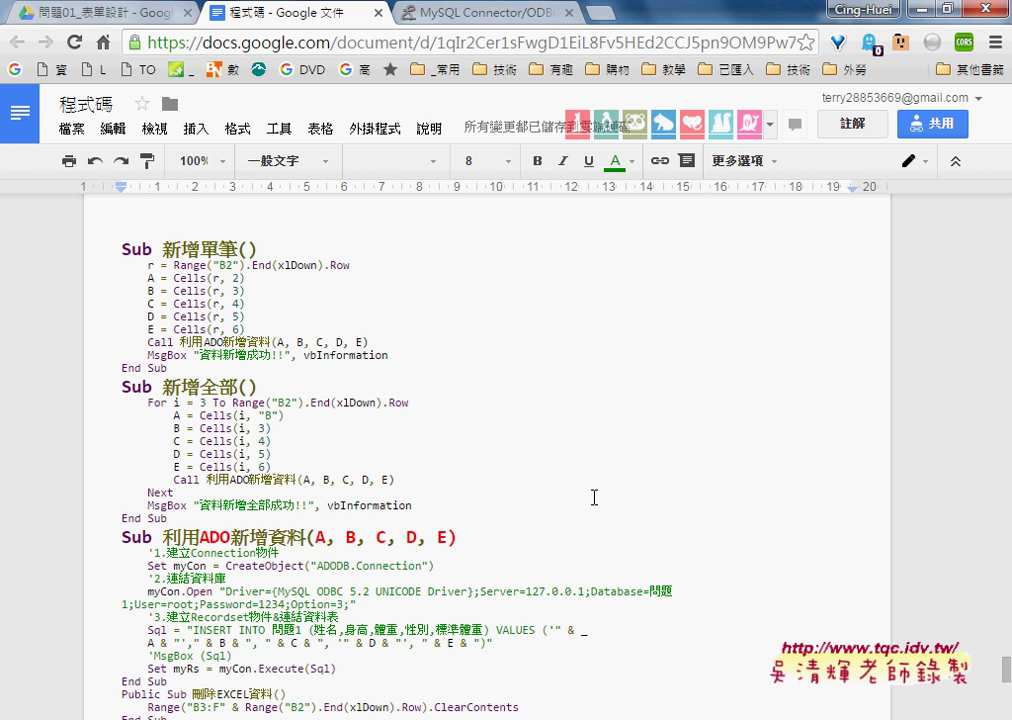
Step: Highlight the Update example's keyword, its 身高='170' assignment, and its where 姓名 condition
{"action": "scroll", "coordinate": [571, 494], "scroll_direction": "up", "scroll_amount": 10}
{"action": "scroll", "coordinate": [571, 490], "scroll_direction": "up", "scroll_amount": 5}
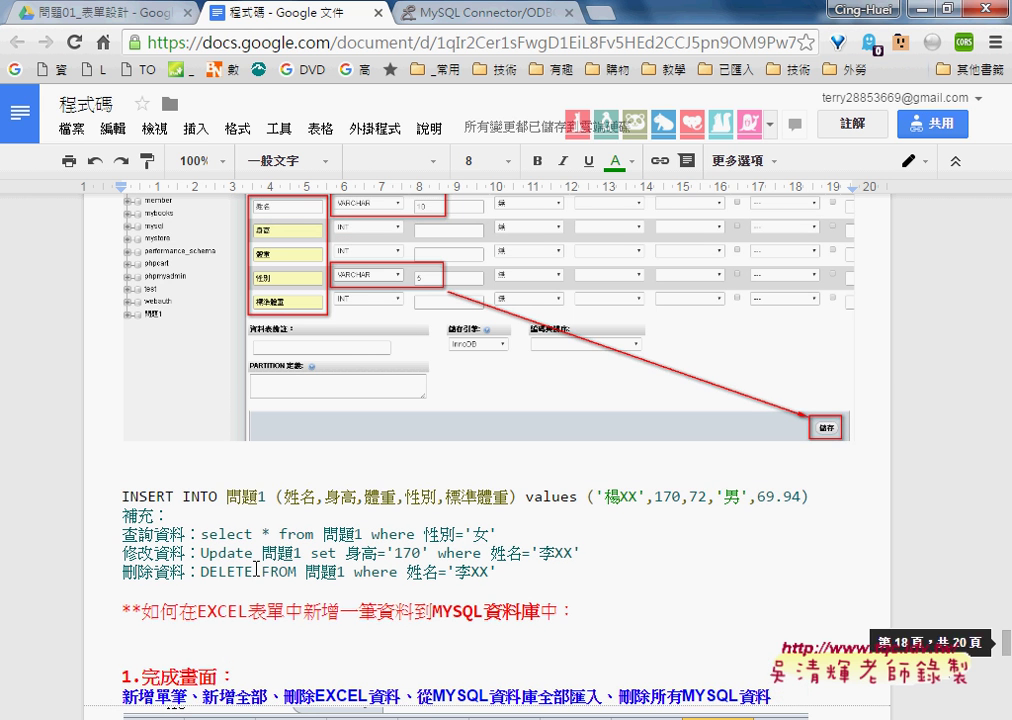
{"action": "left_click_drag", "start_coordinate": [201, 553], "coordinate": [248, 553]}
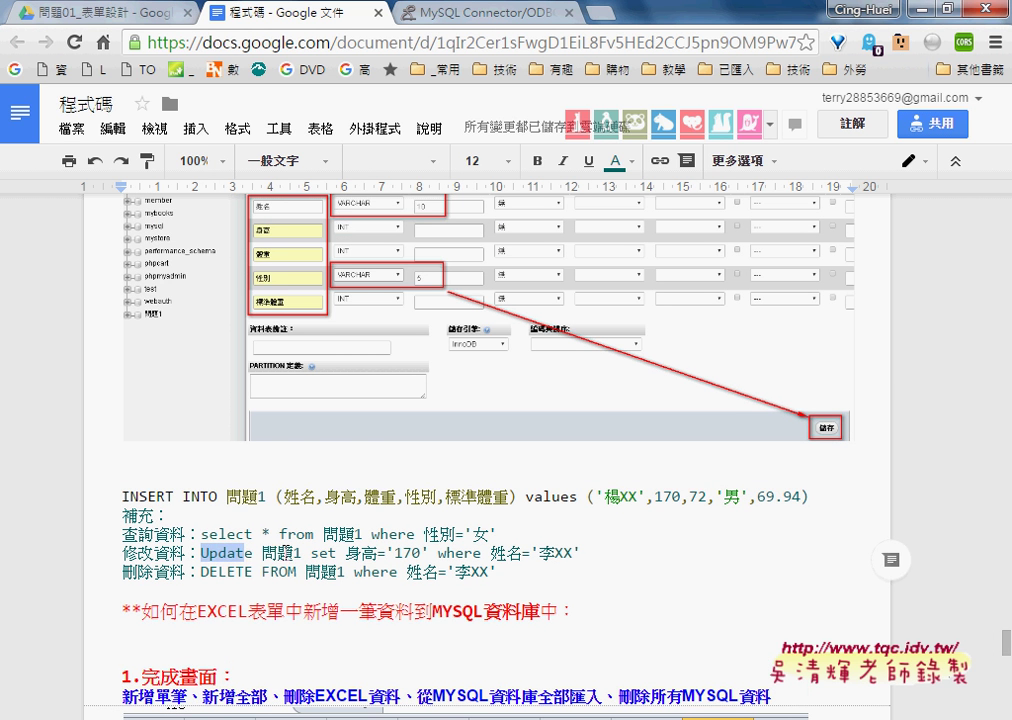
{"action": "left_click", "coordinate": [278, 553]}
{"action": "left_click_drag", "start_coordinate": [345, 553], "coordinate": [428, 553]}
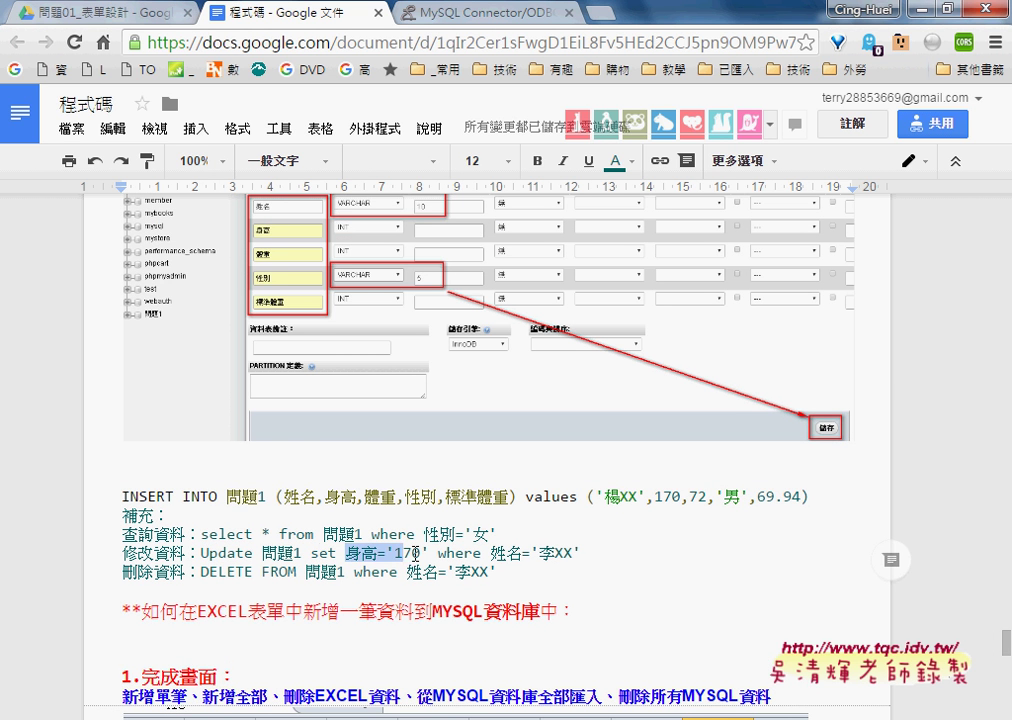
{"action": "left_click", "coordinate": [463, 553]}
{"action": "left_click_drag", "start_coordinate": [580, 553], "coordinate": [437, 553]}
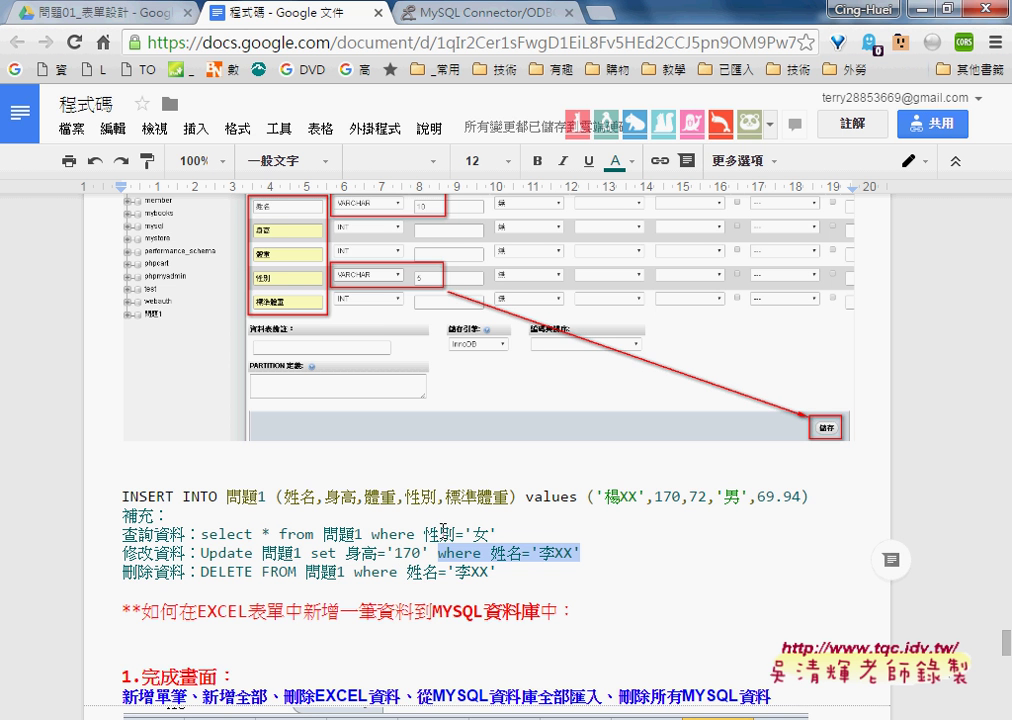
Step: Scroll up through the document, then back to the 1.完成畫面 screenshot of the finished MYSQL sheet
{"action": "scroll", "coordinate": [461, 532], "scroll_direction": "up", "scroll_amount": 3}
{"action": "scroll", "coordinate": [461, 532], "scroll_direction": "up", "scroll_amount": 5}
{"action": "scroll", "coordinate": [461, 532], "scroll_direction": "up", "scroll_amount": 5}
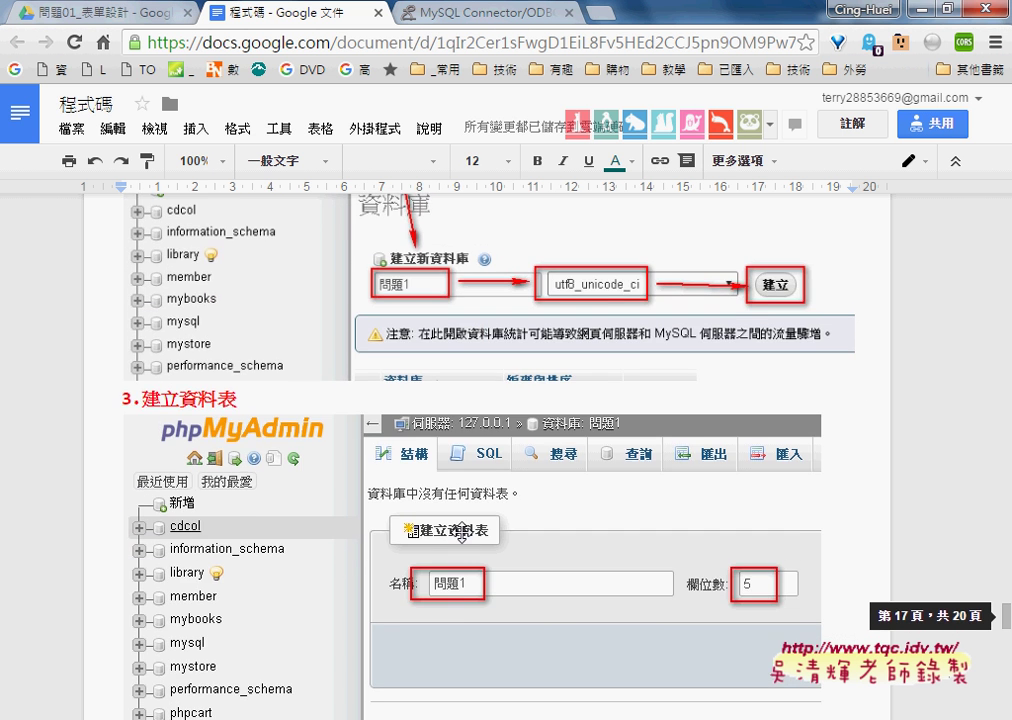
{"action": "scroll", "coordinate": [461, 532], "scroll_direction": "up", "scroll_amount": 5}
{"action": "scroll", "coordinate": [461, 532], "scroll_direction": "up", "scroll_amount": 5}
{"action": "scroll", "coordinate": [461, 532], "scroll_direction": "up", "scroll_amount": 3}
{"action": "scroll", "coordinate": [461, 532], "scroll_direction": "down", "scroll_amount": 2}
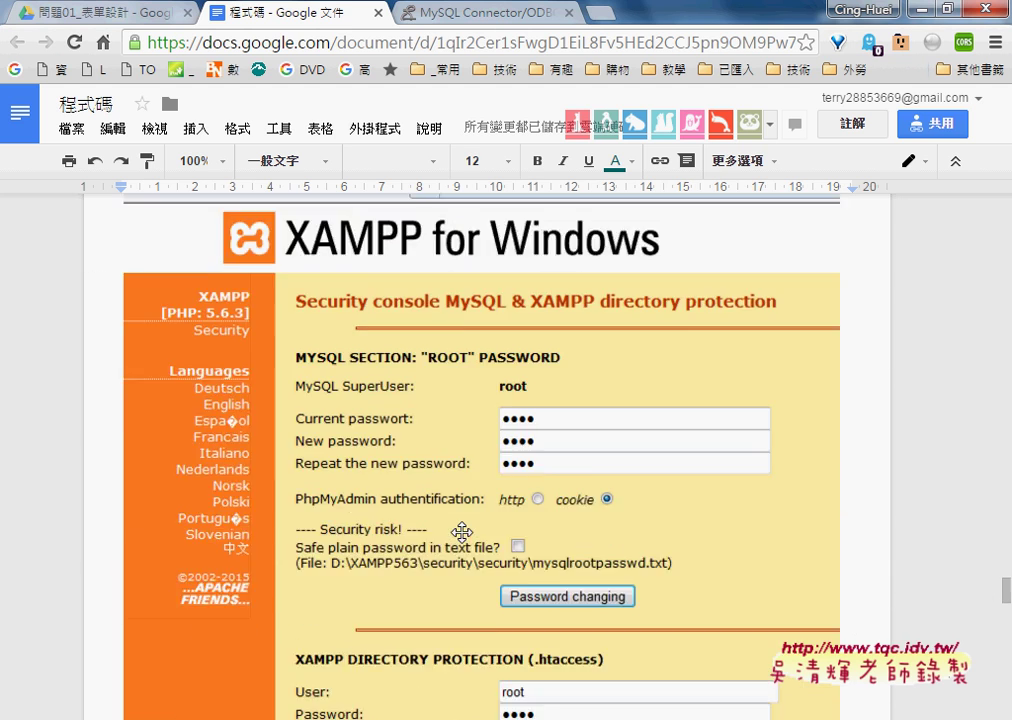
{"action": "scroll", "coordinate": [461, 532], "scroll_direction": "down", "scroll_amount": 3}
{"action": "scroll", "coordinate": [461, 532], "scroll_direction": "down", "scroll_amount": 8}
{"action": "scroll", "coordinate": [461, 532], "scroll_direction": "down", "scroll_amount": 4}
{"action": "scroll", "coordinate": [461, 532], "scroll_direction": "down", "scroll_amount": 5}
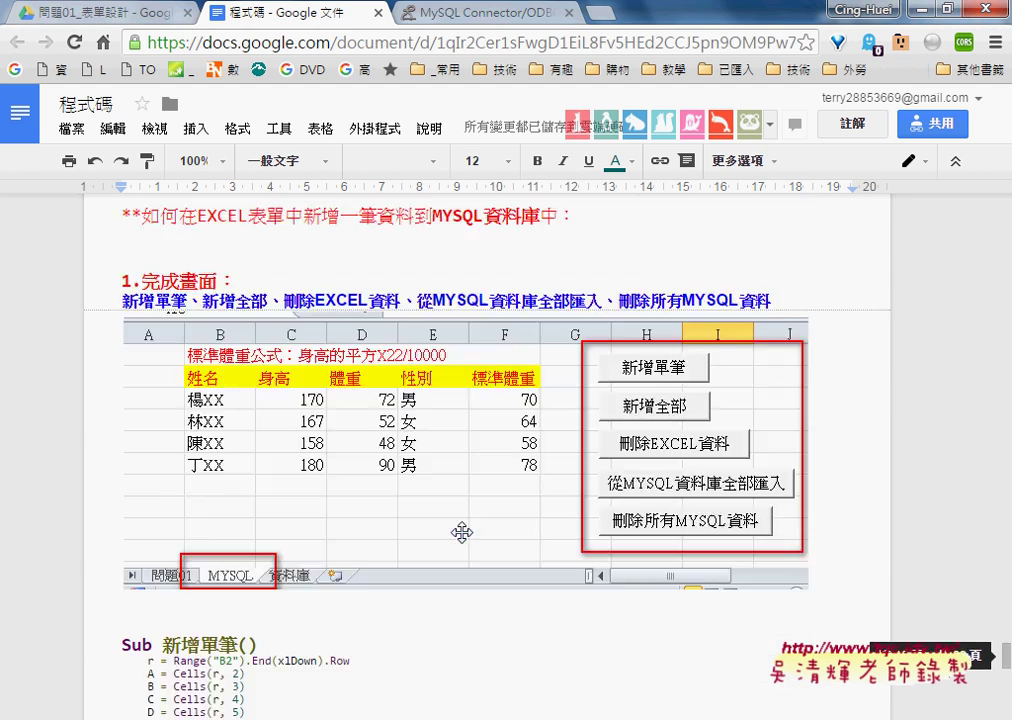
{"action": "scroll", "coordinate": [461, 532], "scroll_direction": "down", "scroll_amount": 2}
{"action": "scroll", "coordinate": [461, 532], "scroll_direction": "up", "scroll_amount": 2}
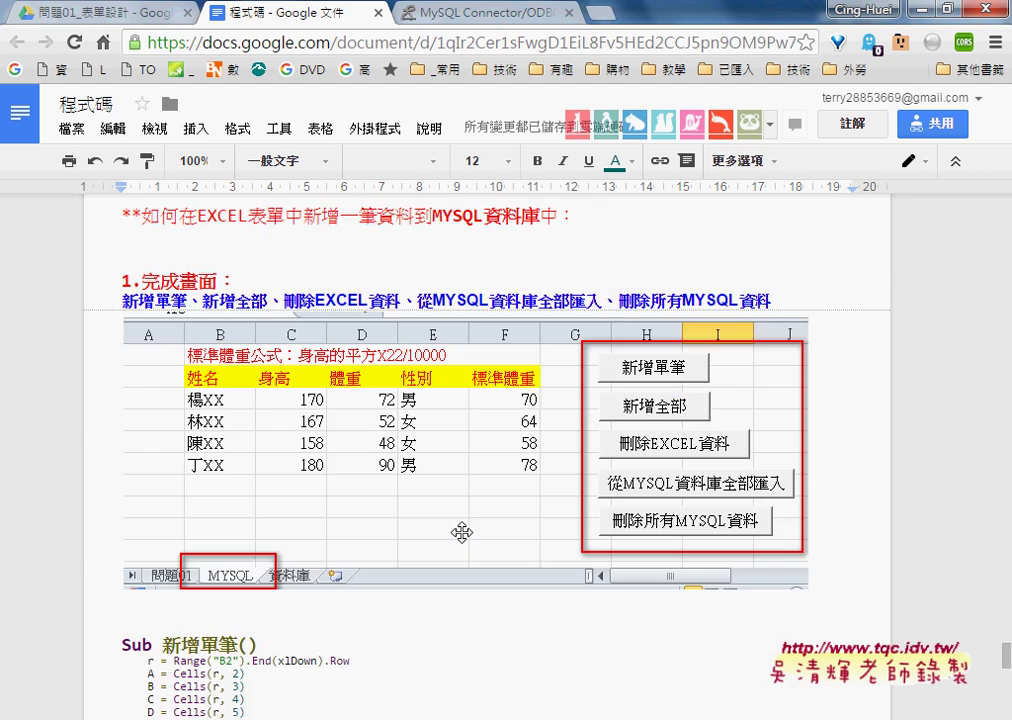